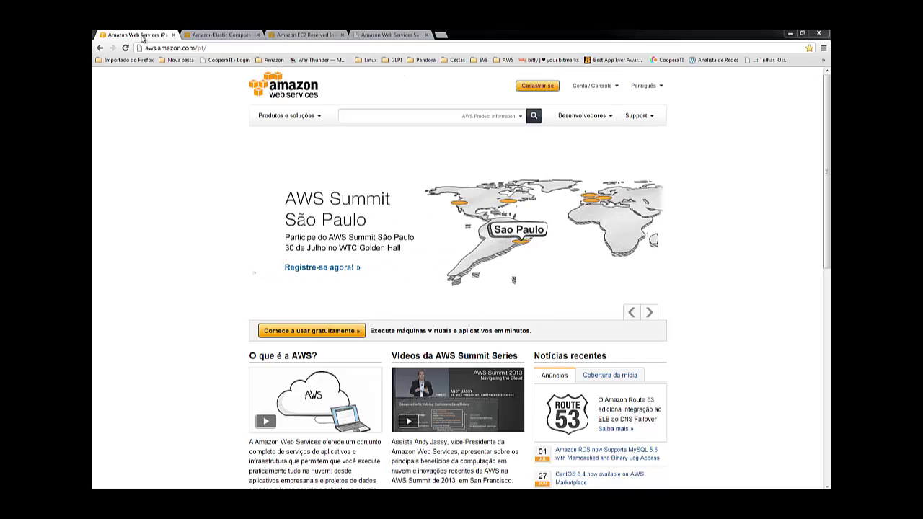
Open the Amazon EC2 page from the Computação e redes products and go to its Definição de preço section.
{"action": "mouse_move", "coordinate": [317, 119]}
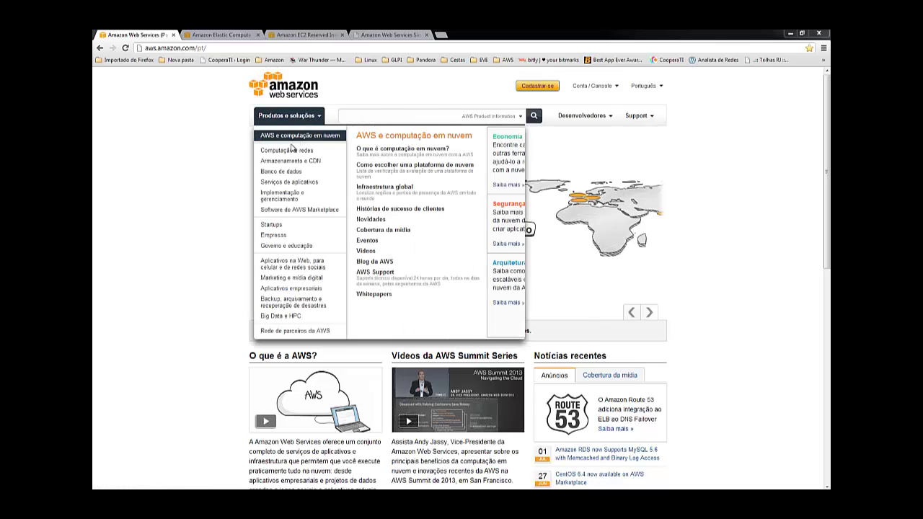
{"action": "mouse_move", "coordinate": [285, 150]}
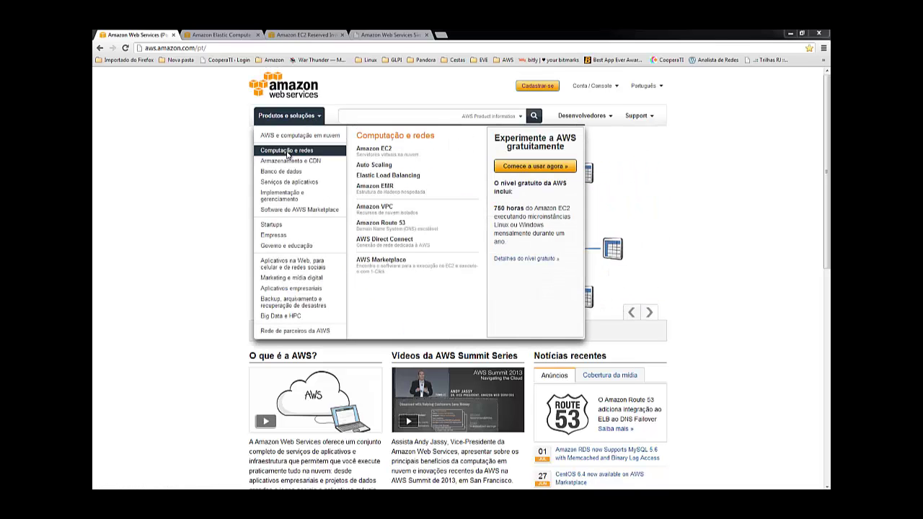
{"action": "left_click", "coordinate": [376, 154]}
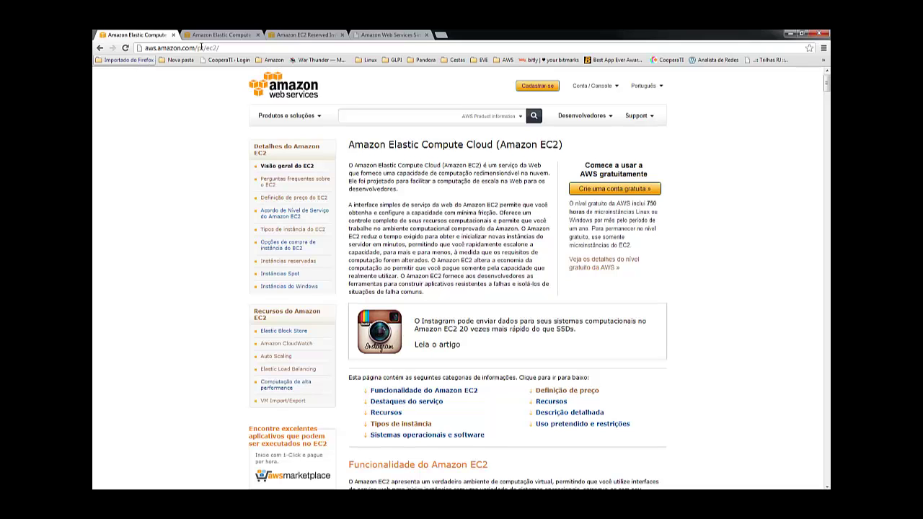
{"action": "left_click_drag", "start_coordinate": [240, 45], "coordinate": [206, 48]}
{"action": "left_click", "coordinate": [550, 392]}
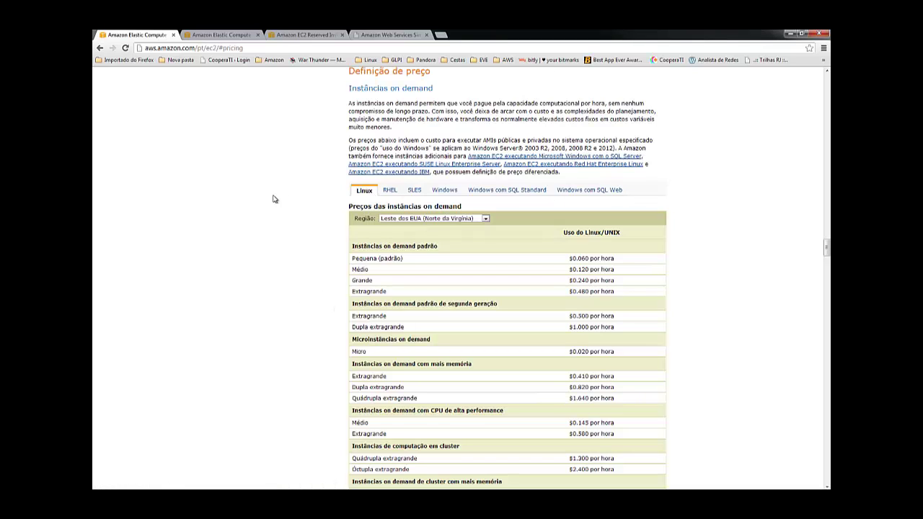
View the on-demand instance prices for RHEL, Windows, SLES, Windows com SQL Standard and Windows com SQL Web.
{"action": "left_click", "coordinate": [391, 193]}
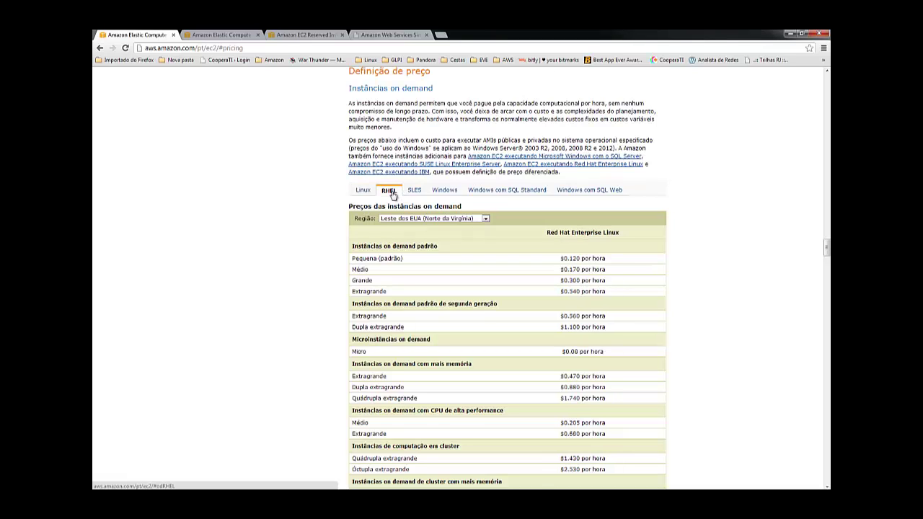
{"action": "left_click", "coordinate": [442, 194]}
{"action": "left_click", "coordinate": [415, 191]}
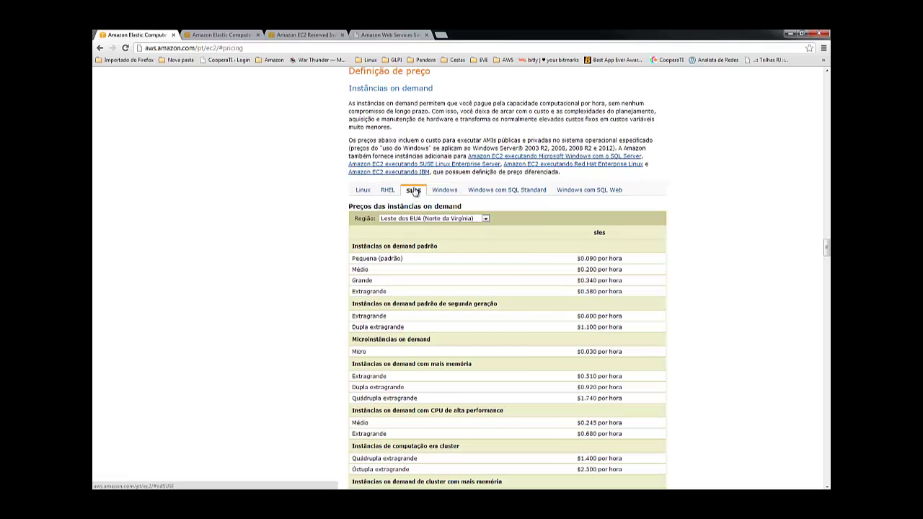
{"action": "left_click", "coordinate": [487, 193]}
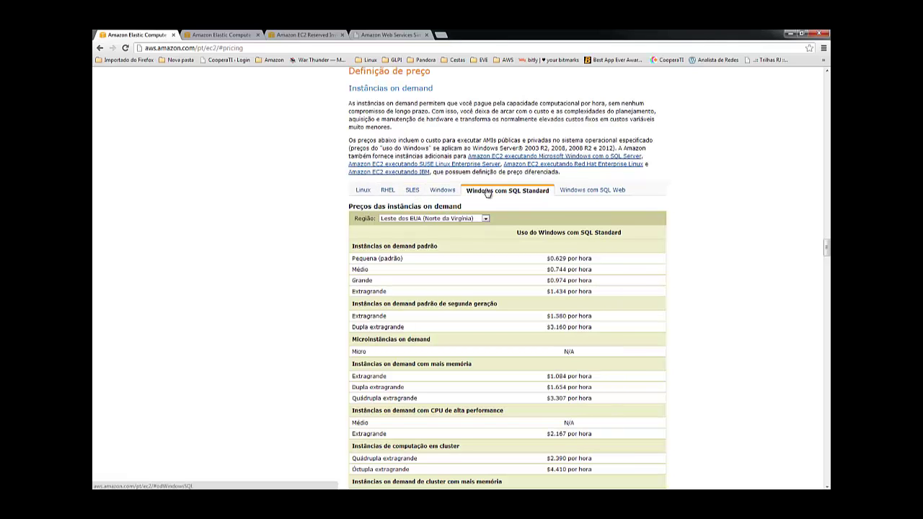
{"action": "left_click", "coordinate": [570, 192]}
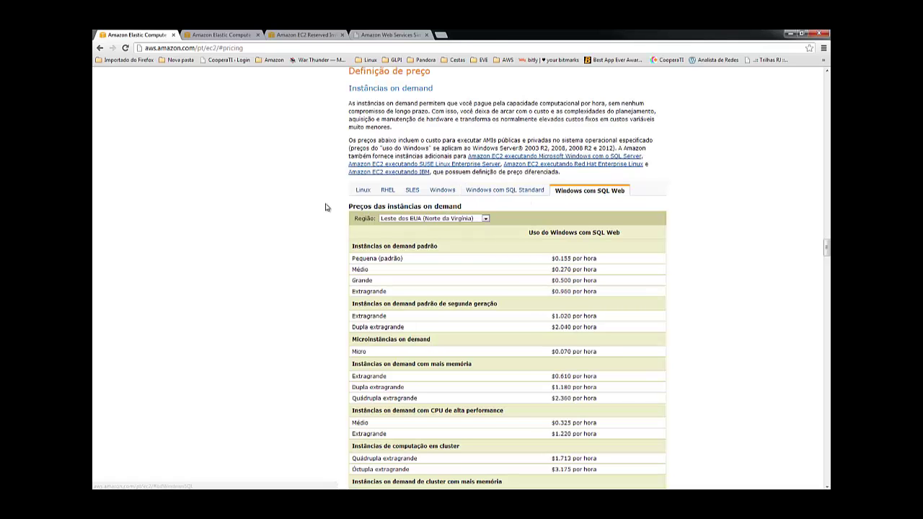
Look over the on-demand pricing section, highlighting its headings and the Micro instance's hourly price for Windows com SQL Web.
{"action": "scroll", "coordinate": [325, 208], "scroll_direction": "down", "scroll_amount": 3}
{"action": "scroll", "coordinate": [325, 207], "scroll_direction": "up", "scroll_amount": 4}
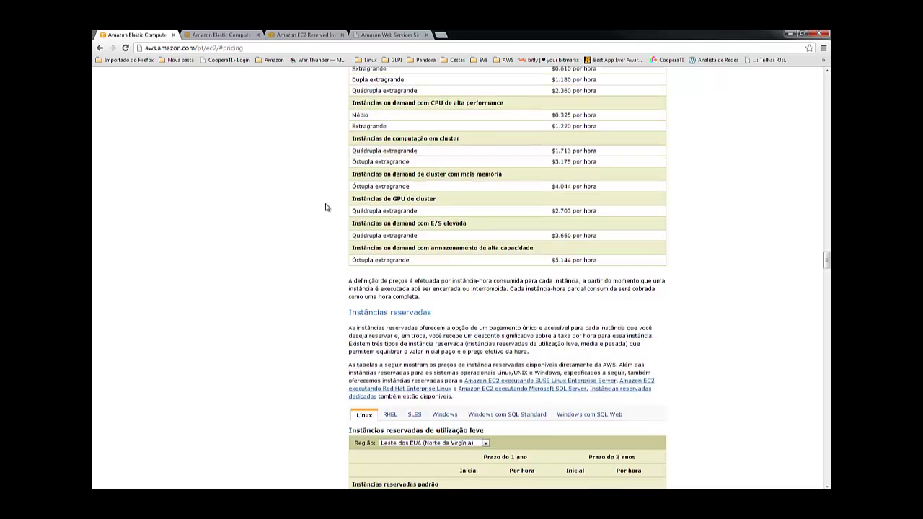
{"action": "scroll", "coordinate": [325, 207], "scroll_direction": "up", "scroll_amount": 5}
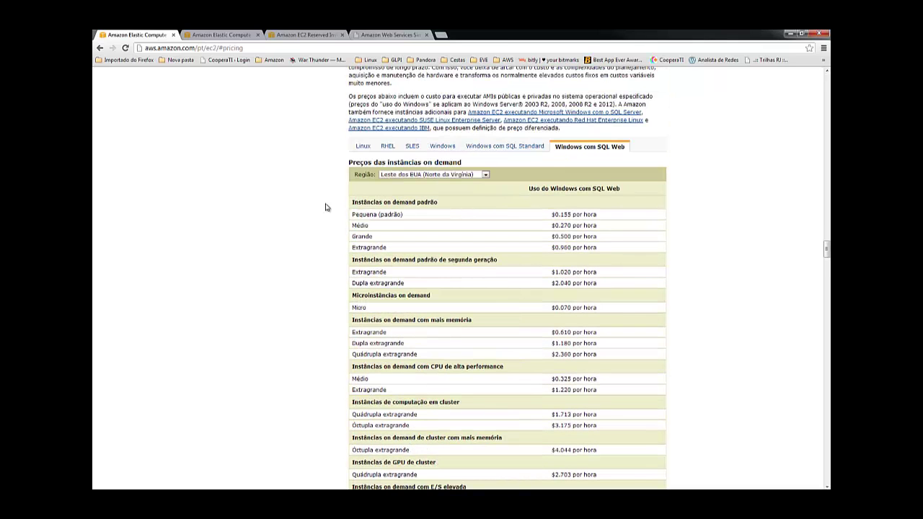
{"action": "scroll", "coordinate": [325, 207], "scroll_direction": "up", "scroll_amount": 4}
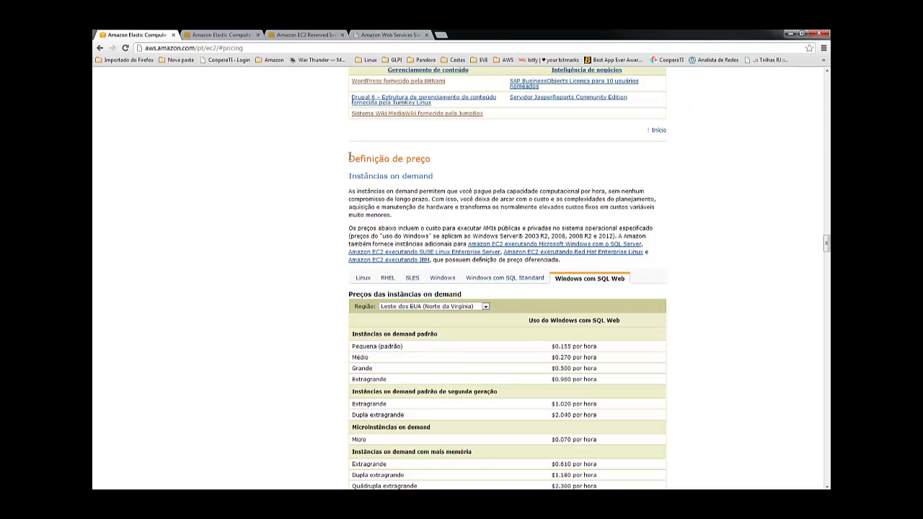
{"action": "left_click_drag", "start_coordinate": [352, 157], "coordinate": [450, 177]}
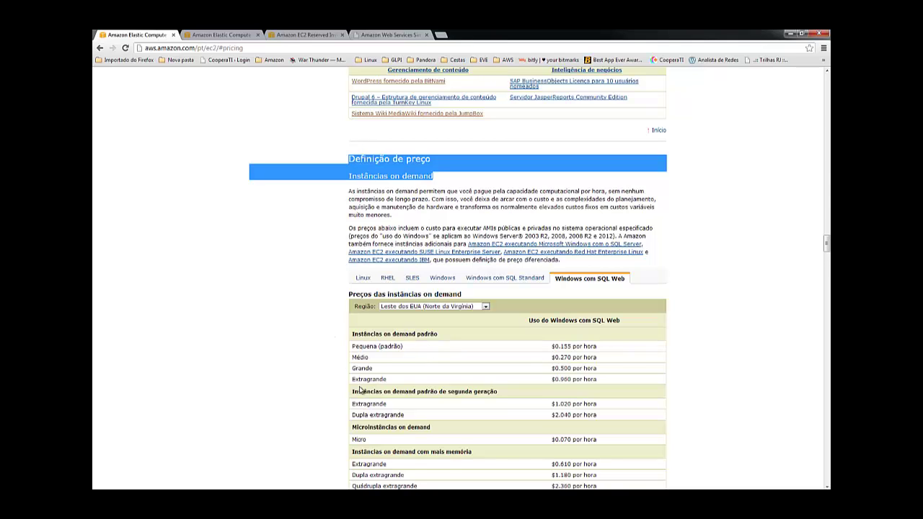
{"action": "double_click", "coordinate": [358, 439]}
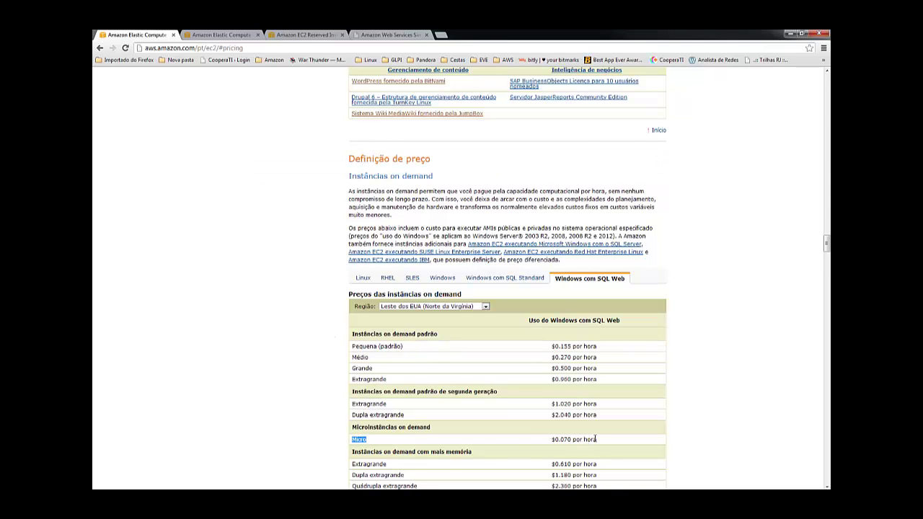
{"action": "left_click_drag", "start_coordinate": [595, 439], "coordinate": [540, 441]}
Find the Instâncias reservadas section below the on-demand prices and highlight its heading.
{"action": "scroll", "coordinate": [340, 402], "scroll_direction": "down", "scroll_amount": 12}
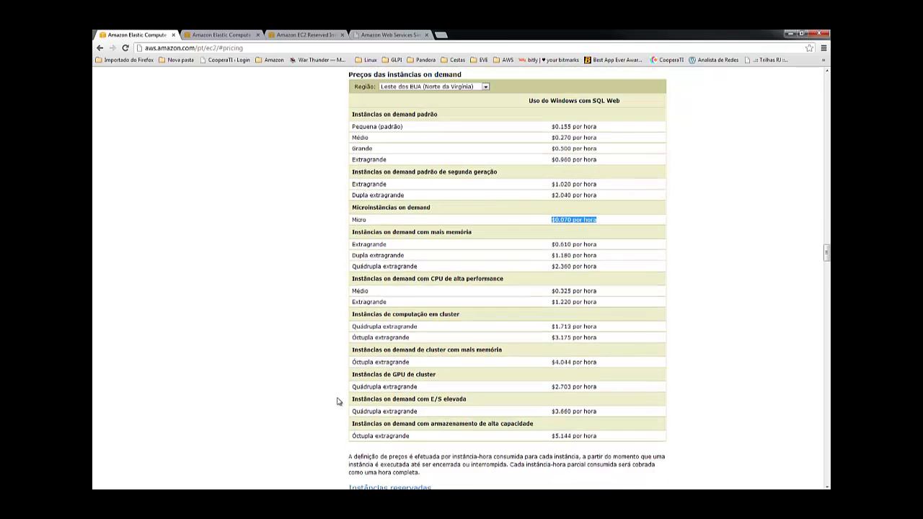
{"action": "left_click_drag", "start_coordinate": [347, 181], "coordinate": [459, 174]}
{"action": "left_click", "coordinate": [435, 181]}
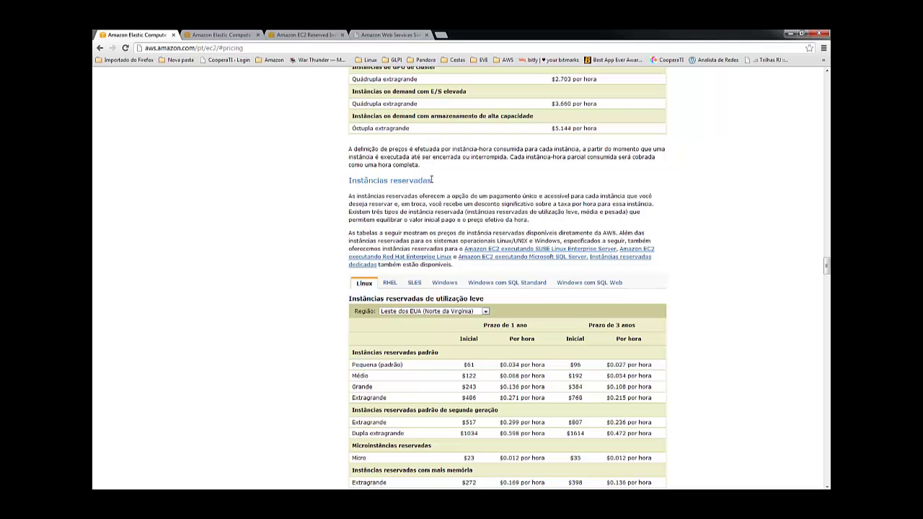
{"action": "triple_click", "coordinate": [431, 180]}
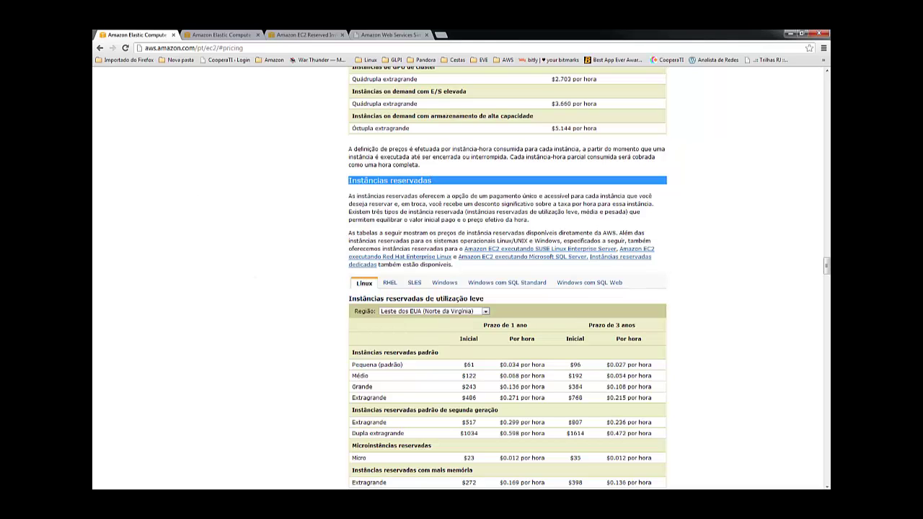
In the Linux light-utilization reserved table, highlight the standard Médio instance and its one-year upfront price.
{"action": "scroll", "coordinate": [344, 256], "scroll_direction": "down", "scroll_amount": 1}
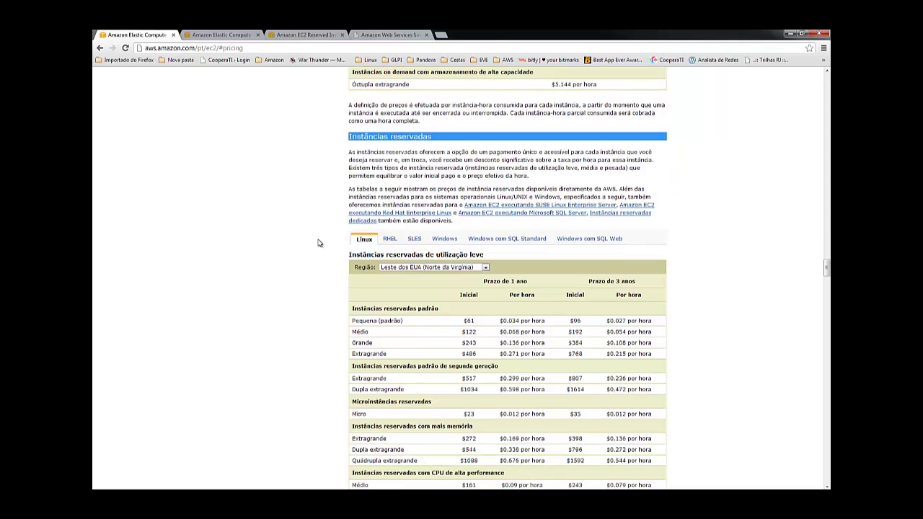
{"action": "double_click", "coordinate": [436, 256]}
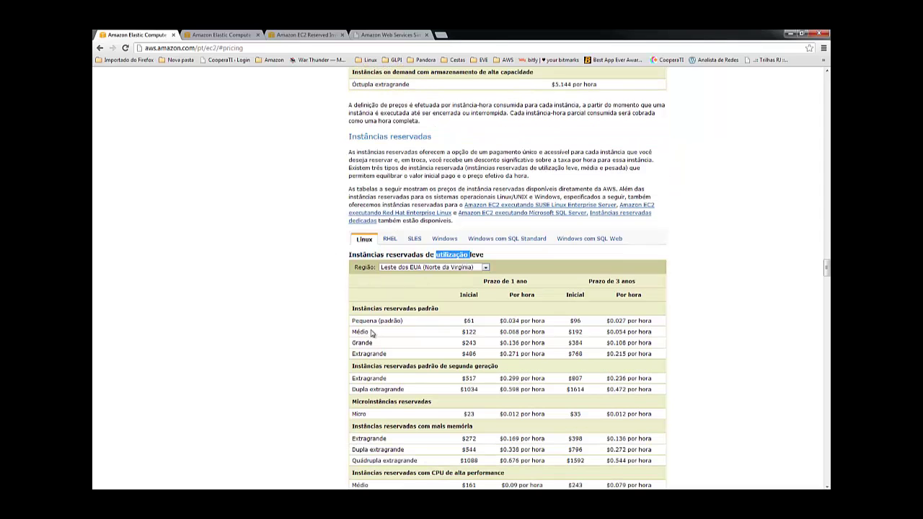
{"action": "left_click", "coordinate": [354, 331]}
{"action": "triple_click", "coordinate": [354, 331]}
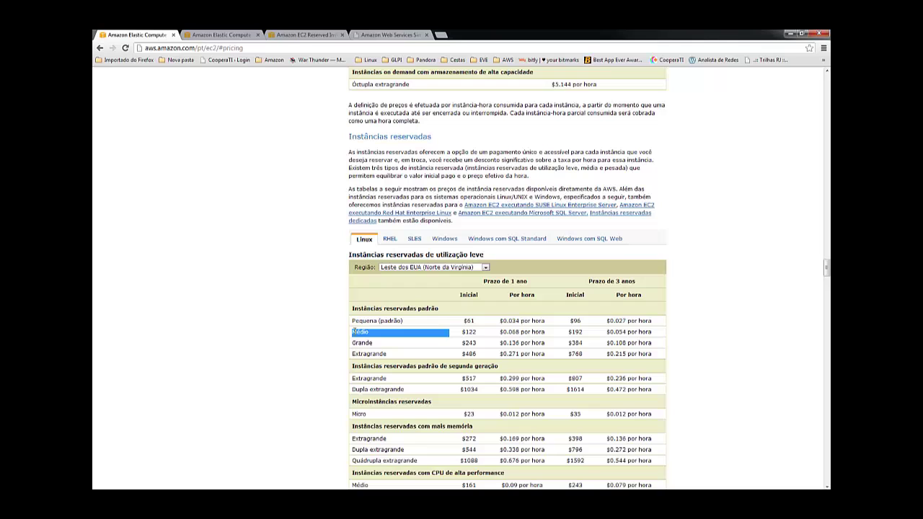
{"action": "double_click", "coordinate": [467, 332]}
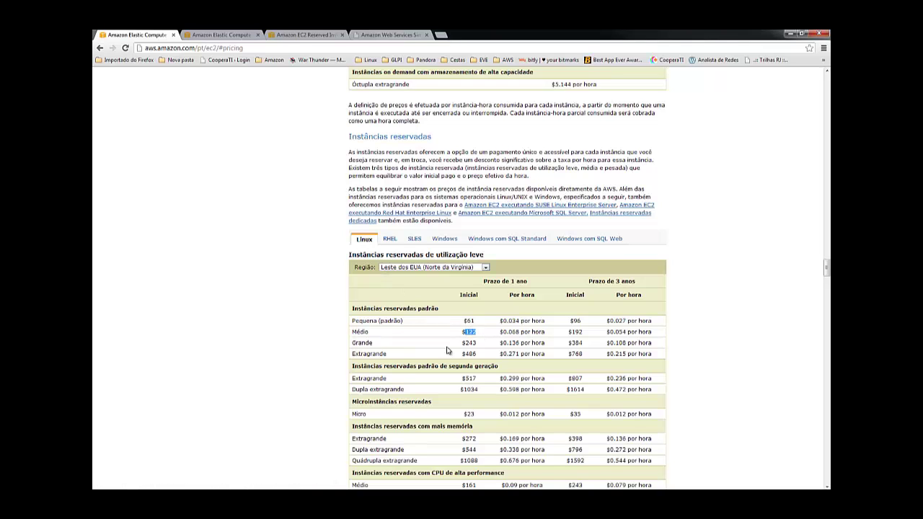
{"action": "scroll", "coordinate": [446, 350], "scroll_direction": "down", "scroll_amount": 1}
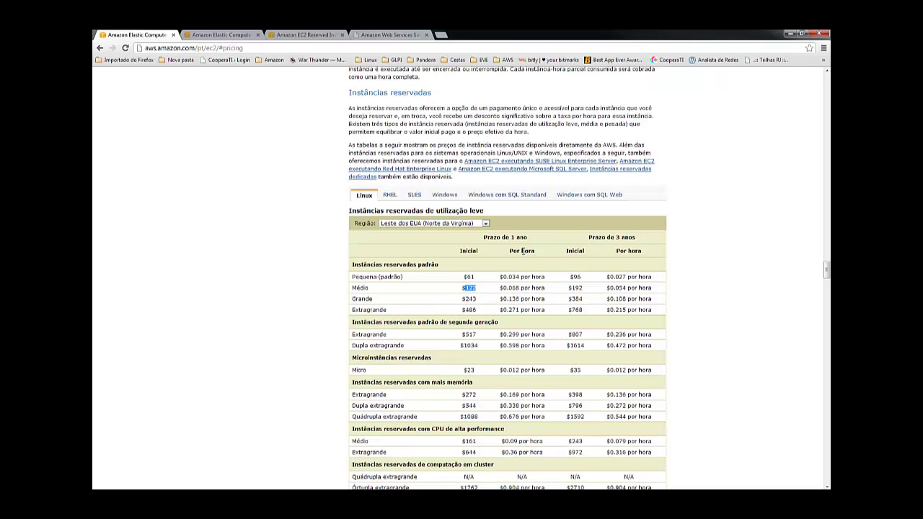
Compare the standard Médio instance's upfront and hourly light-utilization prices for the one-year and three-year terms.
{"action": "triple_click", "coordinate": [501, 236]}
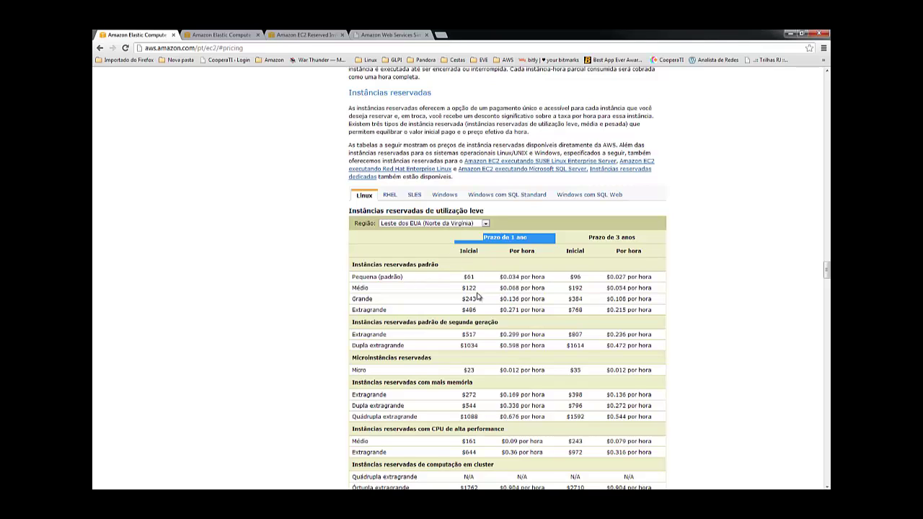
{"action": "left_click", "coordinate": [366, 288]}
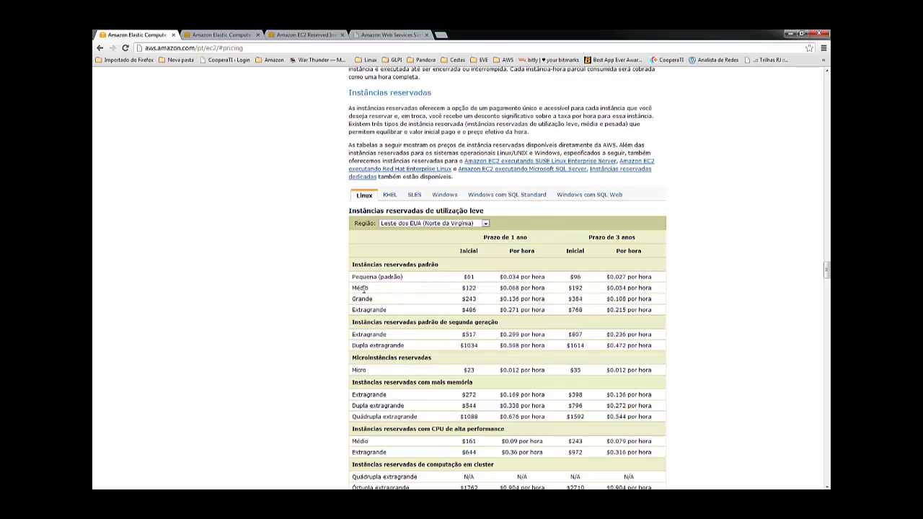
{"action": "triple_click", "coordinate": [364, 289]}
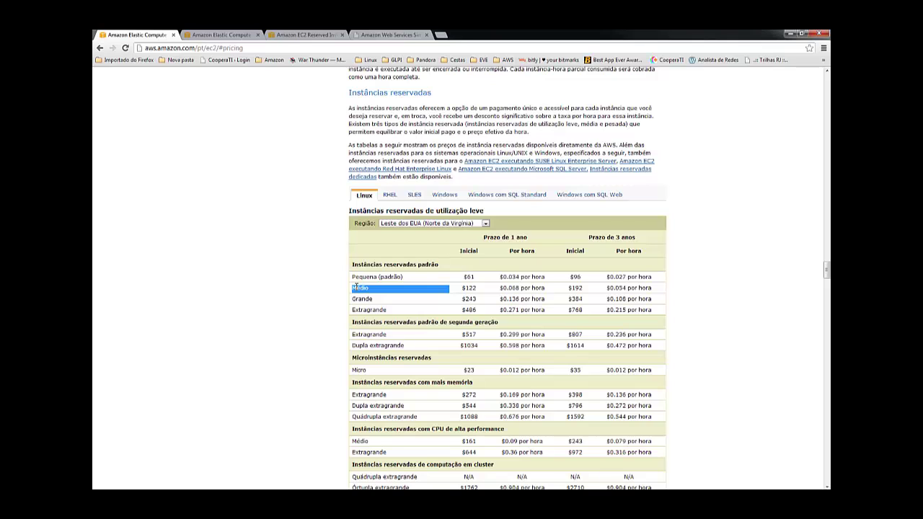
{"action": "double_click", "coordinate": [463, 287]}
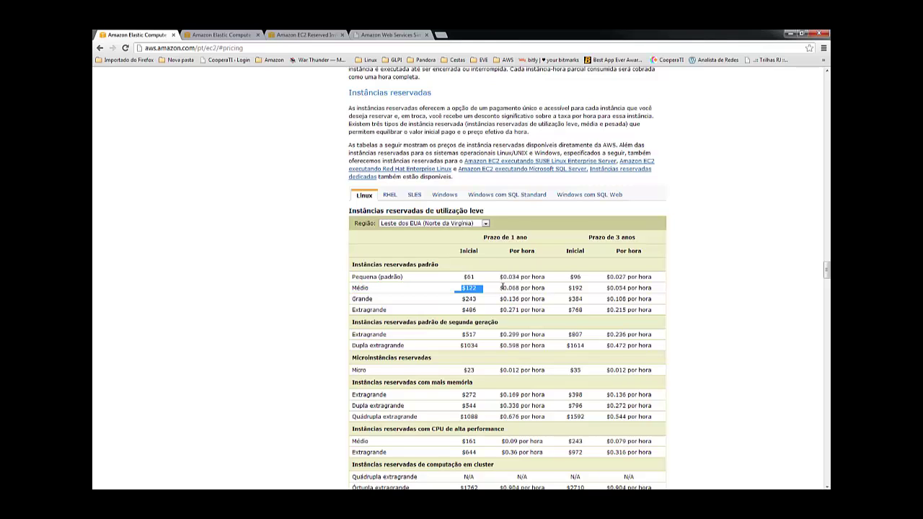
{"action": "left_click_drag", "start_coordinate": [500, 288], "coordinate": [521, 287]}
{"action": "left_click_drag", "start_coordinate": [569, 288], "coordinate": [586, 289]}
{"action": "left_click", "coordinate": [607, 288]}
{"action": "left_click_drag", "start_coordinate": [607, 287], "coordinate": [625, 289]}
Show the Linux on-demand prices and highlight the standard Médio instance's hourly rate.
{"action": "scroll", "coordinate": [643, 286], "scroll_direction": "up", "scroll_amount": 5}
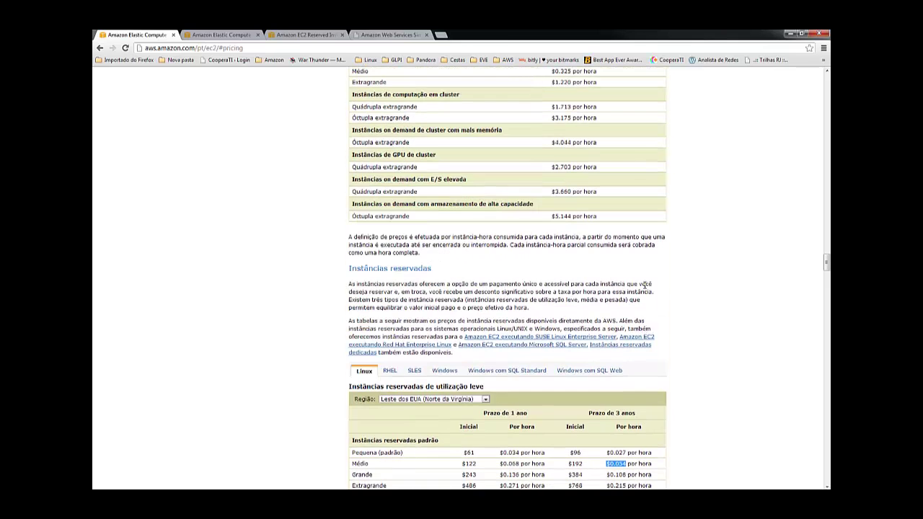
{"action": "scroll", "coordinate": [398, 126], "scroll_direction": "up", "scroll_amount": 1}
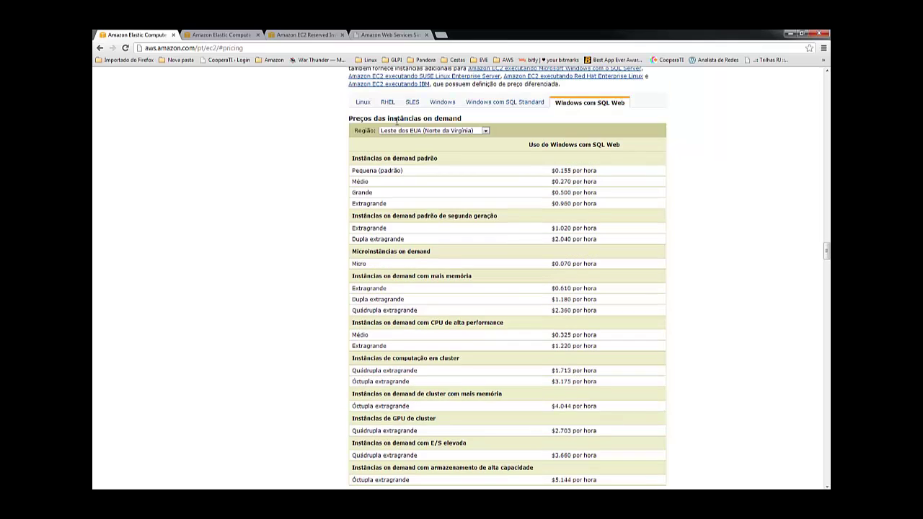
{"action": "left_click", "coordinate": [362, 103]}
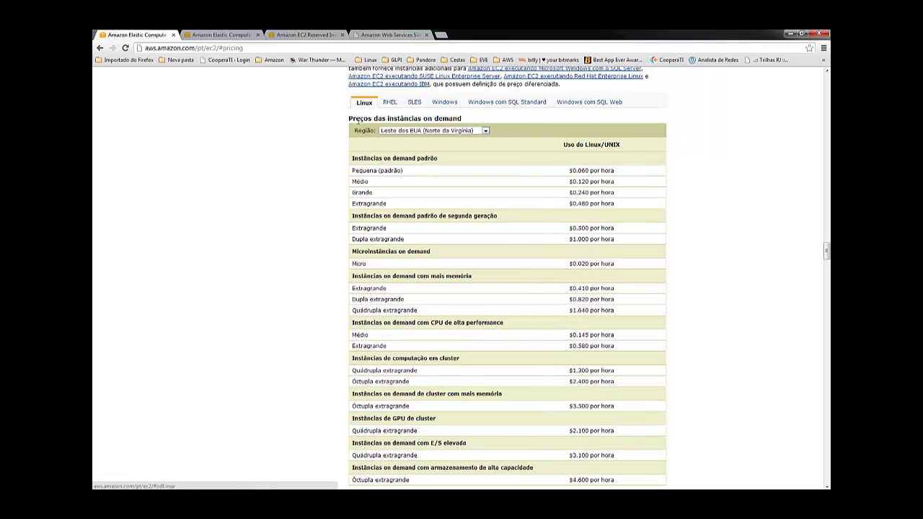
{"action": "triple_click", "coordinate": [356, 183]}
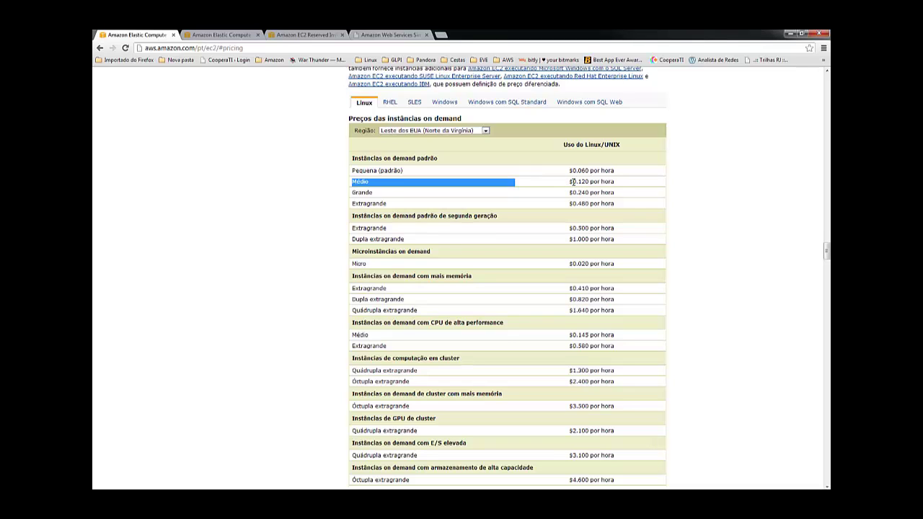
{"action": "left_click_drag", "start_coordinate": [569, 181], "coordinate": [591, 177]}
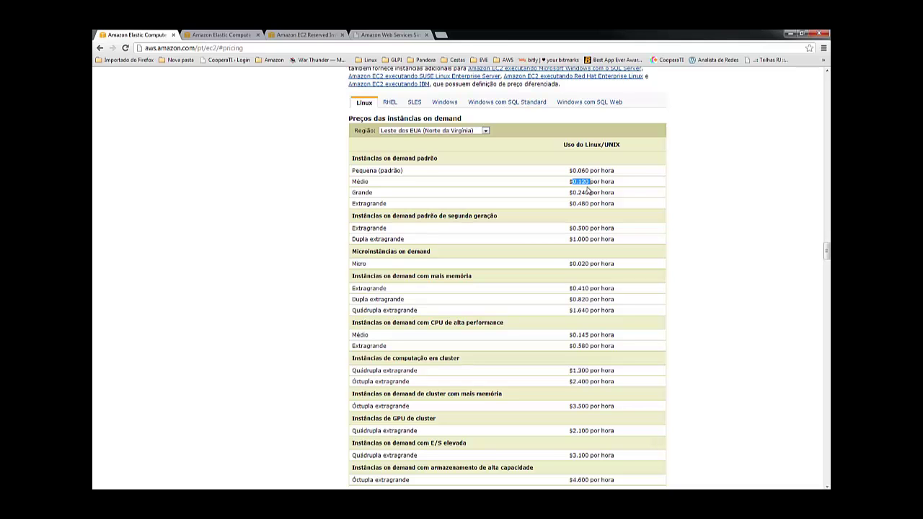
Check the Médio light-utilization reserved hourly rates for both terms and its one-year upfront price against the on-demand rate.
{"action": "scroll", "coordinate": [587, 190], "scroll_direction": "down", "scroll_amount": 10}
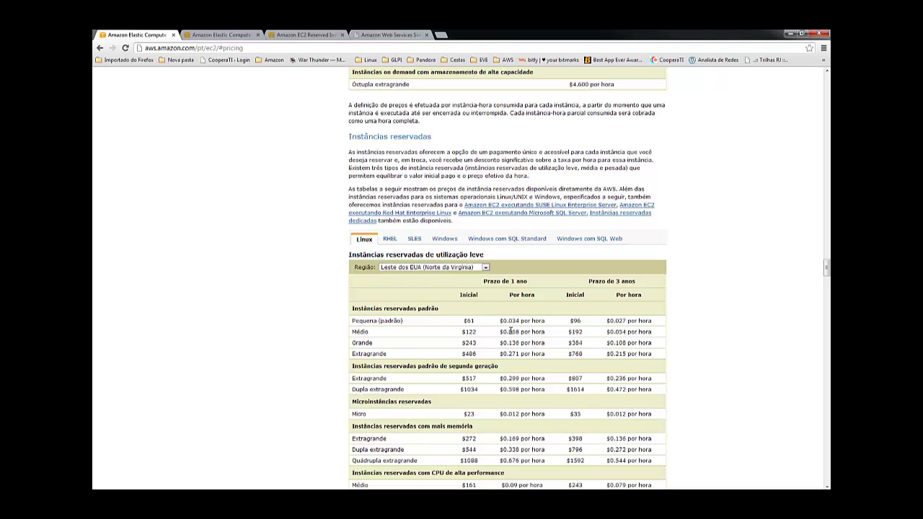
{"action": "double_click", "coordinate": [511, 331]}
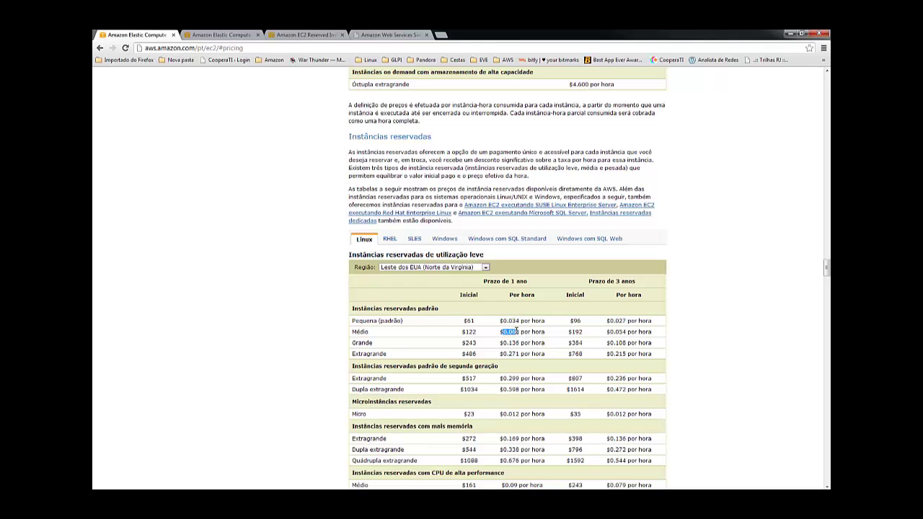
{"action": "double_click", "coordinate": [621, 331]}
{"action": "scroll", "coordinate": [362, 253], "scroll_direction": "down", "scroll_amount": 1}
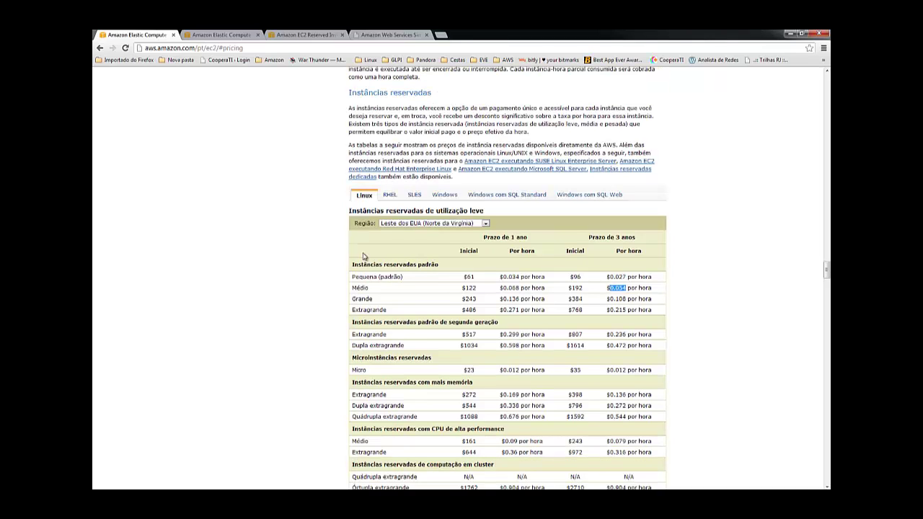
{"action": "double_click", "coordinate": [470, 288]}
{"action": "left_click", "coordinate": [399, 208]}
In the Linux medium-utilization reserved table, highlight the standard Médio instance's one-year upfront and hourly prices.
{"action": "scroll", "coordinate": [403, 288], "scroll_direction": "down", "scroll_amount": 5}
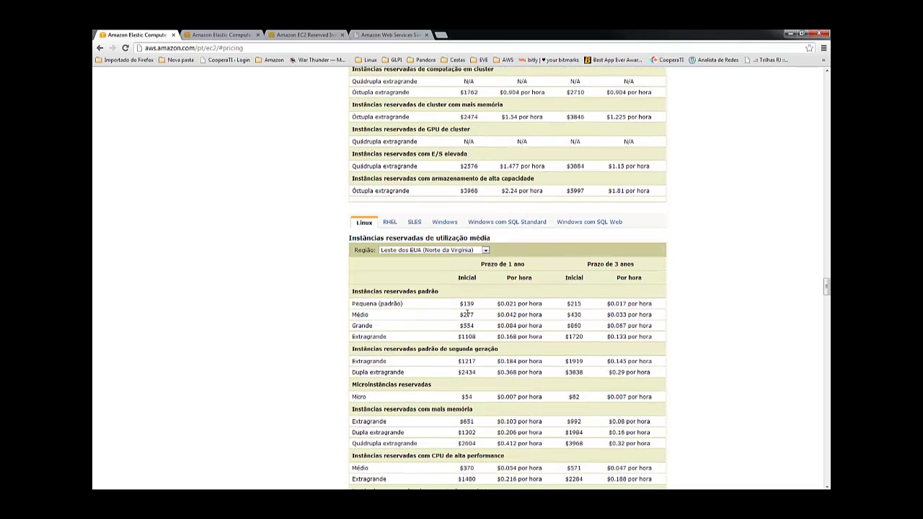
{"action": "double_click", "coordinate": [467, 314]}
{"action": "left_click_drag", "start_coordinate": [498, 314], "coordinate": [552, 315]}
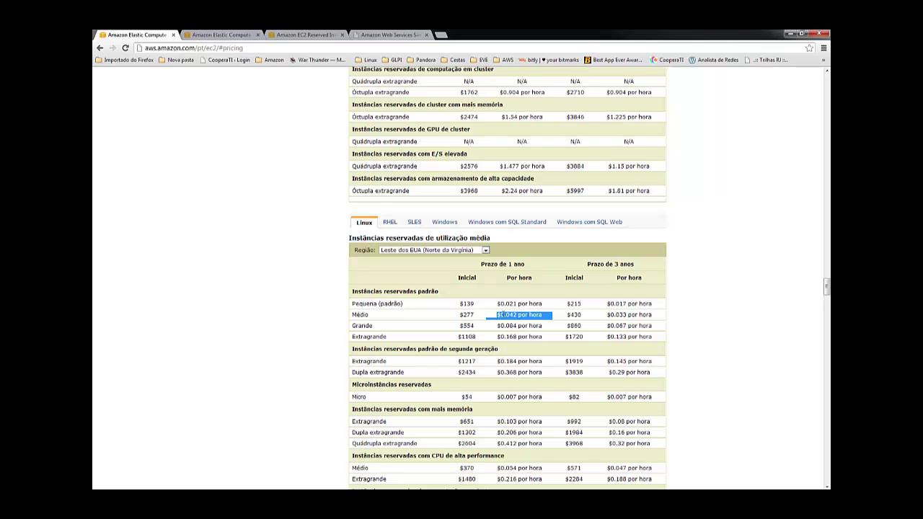
In the Linux heavy-utilization reserved table, highlight the standard Médio instance's one-year upfront and hourly prices.
{"action": "scroll", "coordinate": [437, 350], "scroll_direction": "down", "scroll_amount": 7}
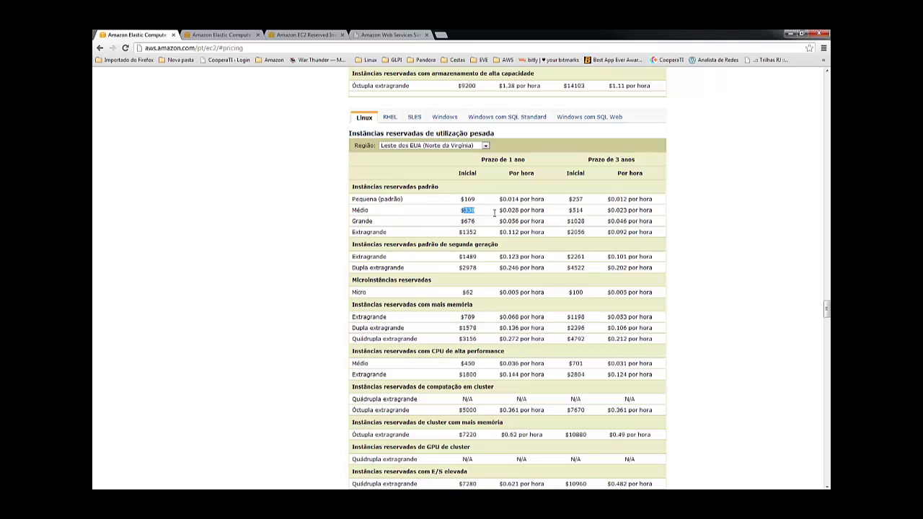
{"action": "triple_click", "coordinate": [516, 210]}
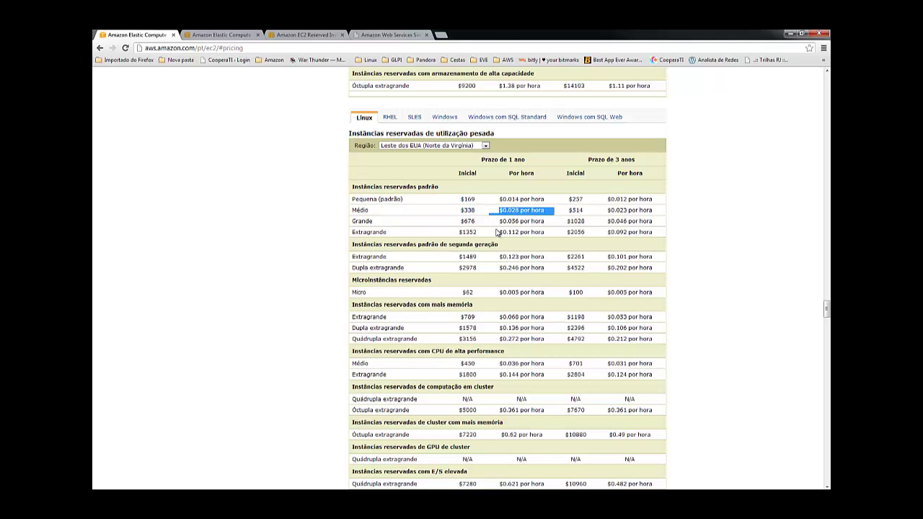
Review the Linux light-, medium- and heavy-utilization reserved price tables against the on-demand prices, ending at the reserved instance purchase conditions.
{"action": "scroll", "coordinate": [425, 256], "scroll_direction": "up", "scroll_amount": 8}
{"action": "scroll", "coordinate": [410, 255], "scroll_direction": "up", "scroll_amount": 5}
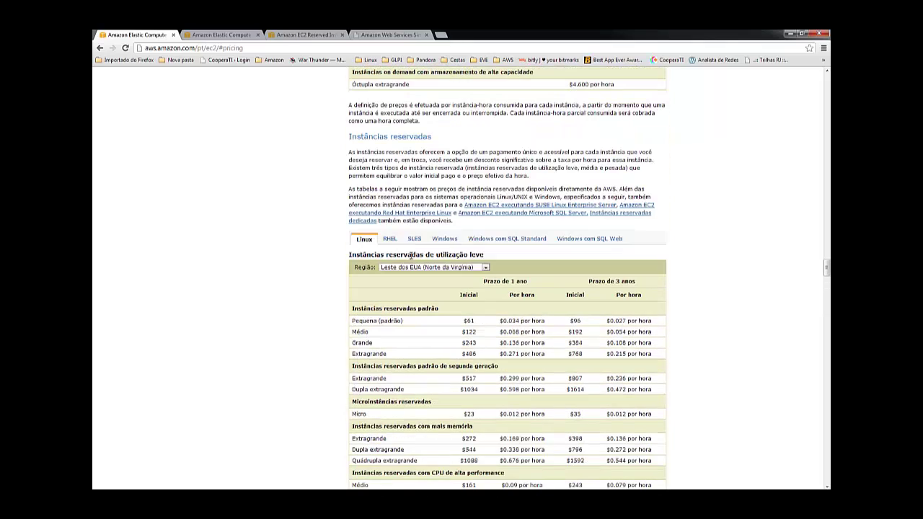
{"action": "scroll", "coordinate": [382, 273], "scroll_direction": "up", "scroll_amount": 7}
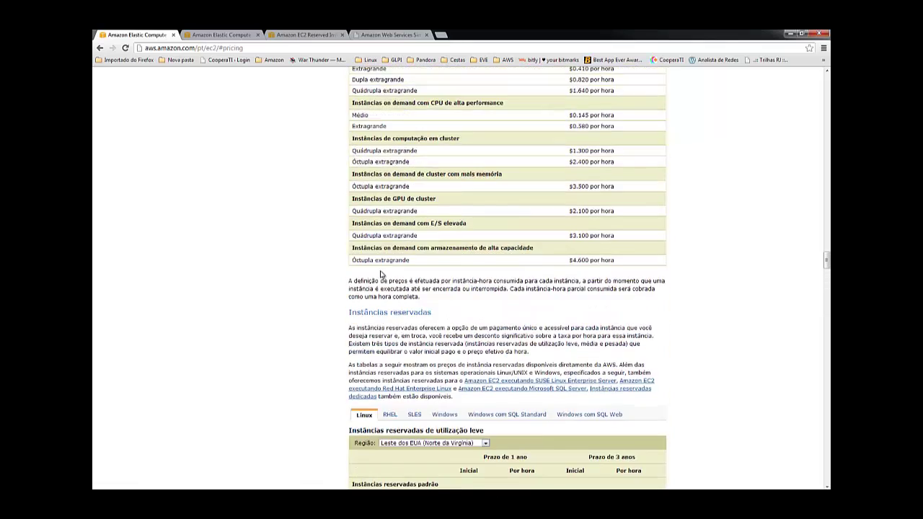
{"action": "scroll", "coordinate": [382, 273], "scroll_direction": "down", "scroll_amount": 7}
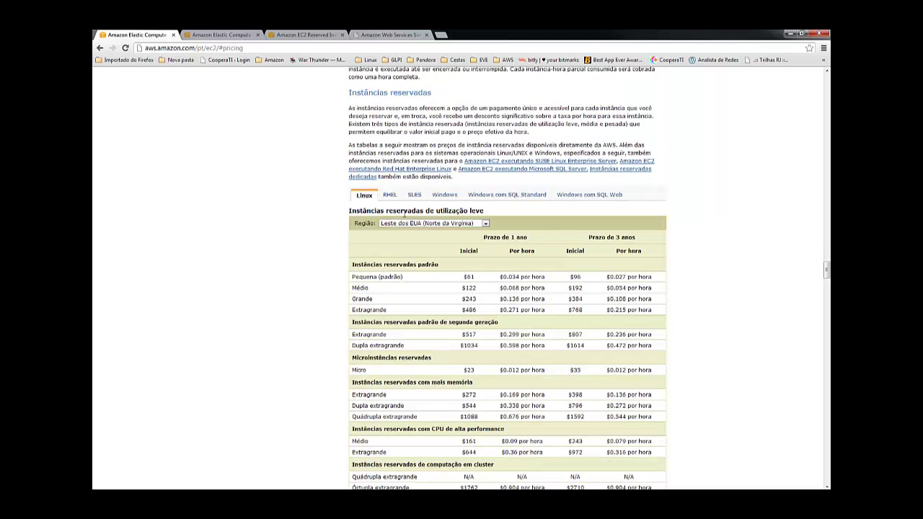
{"action": "scroll", "coordinate": [405, 222], "scroll_direction": "down", "scroll_amount": 5}
{"action": "scroll", "coordinate": [405, 222], "scroll_direction": "up", "scroll_amount": 2}
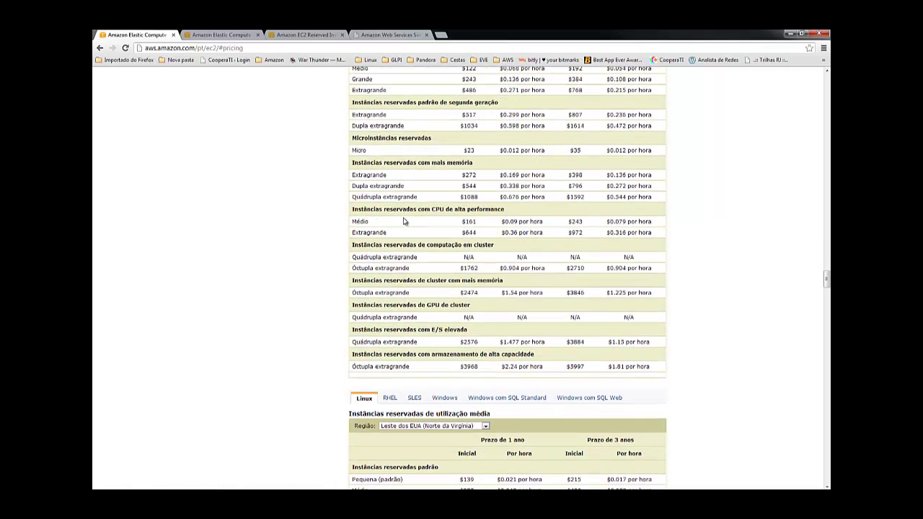
{"action": "scroll", "coordinate": [268, 199], "scroll_direction": "down", "scroll_amount": 10}
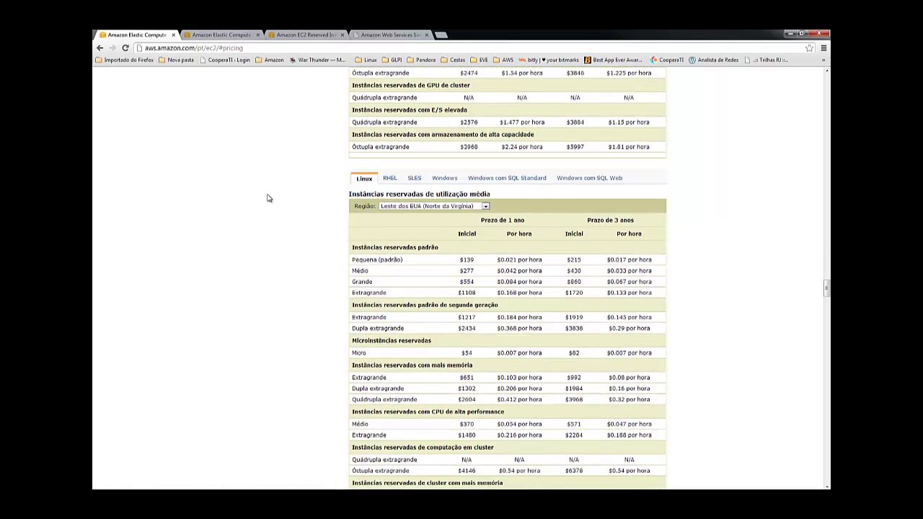
{"action": "scroll", "coordinate": [268, 198], "scroll_direction": "down", "scroll_amount": 4}
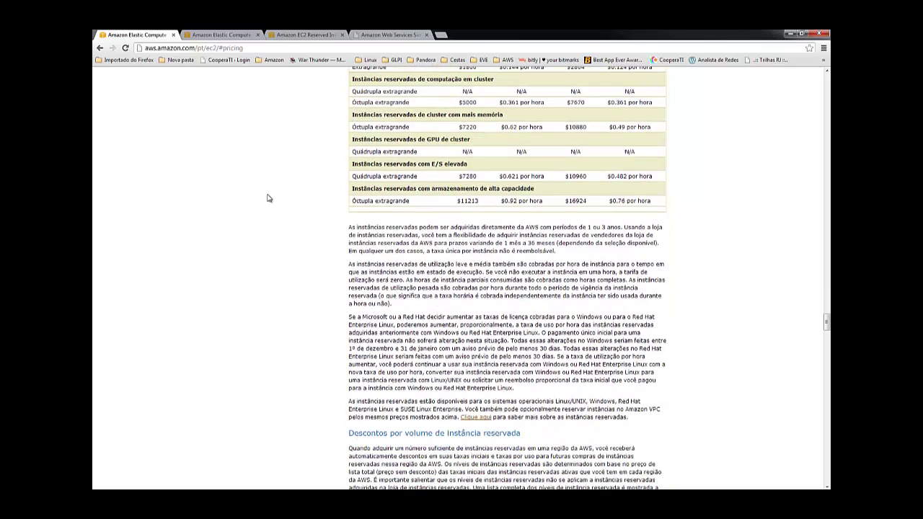
Open the EC2 reserved instances page, show its Tipos de instância reservada section and select the page's address.
{"action": "left_click", "coordinate": [222, 34]}
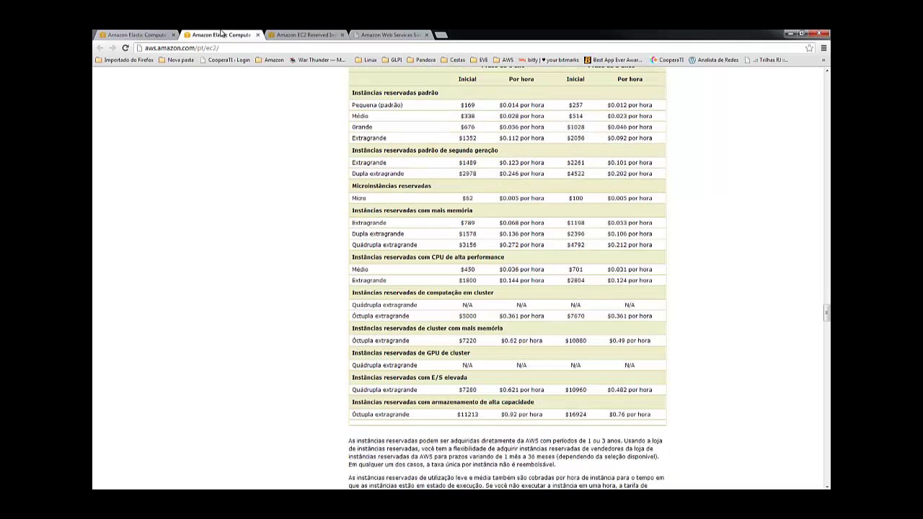
{"action": "left_click", "coordinate": [301, 35]}
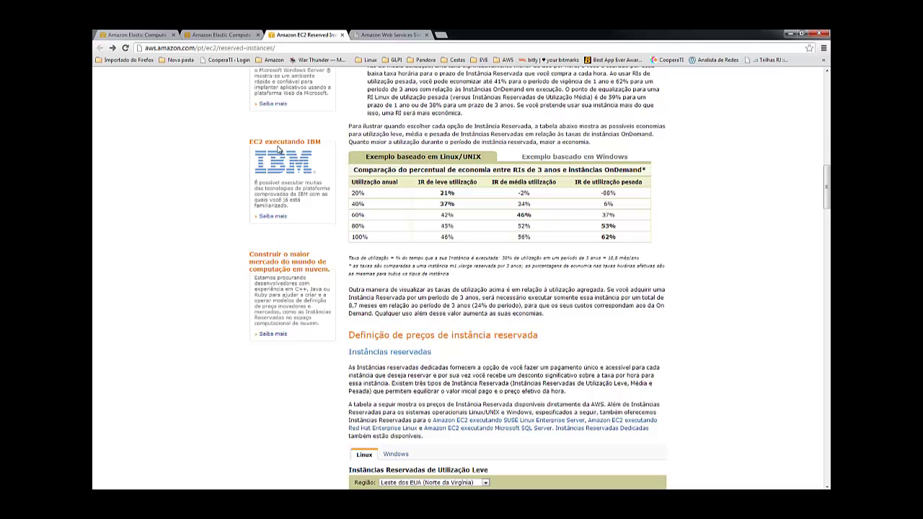
{"action": "scroll", "coordinate": [280, 150], "scroll_direction": "up", "scroll_amount": 3}
{"action": "scroll", "coordinate": [280, 149], "scroll_direction": "up", "scroll_amount": 1}
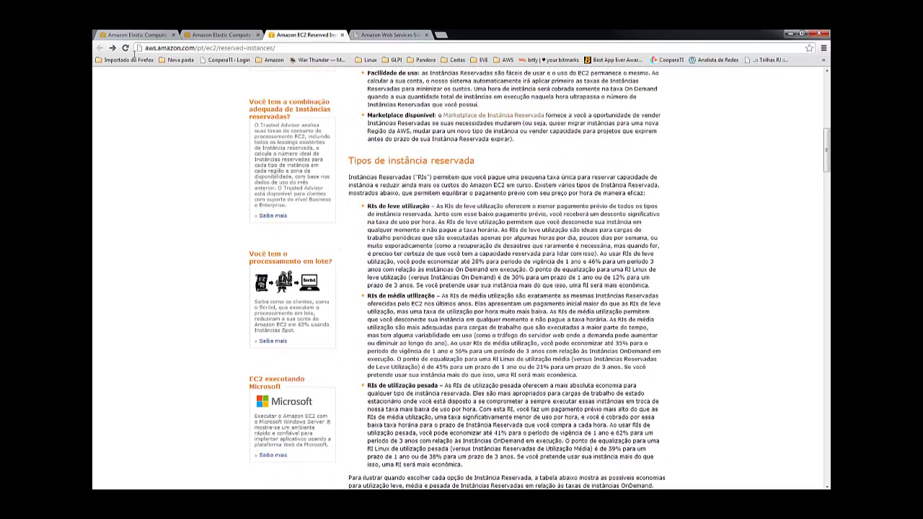
{"action": "left_click", "coordinate": [287, 49]}
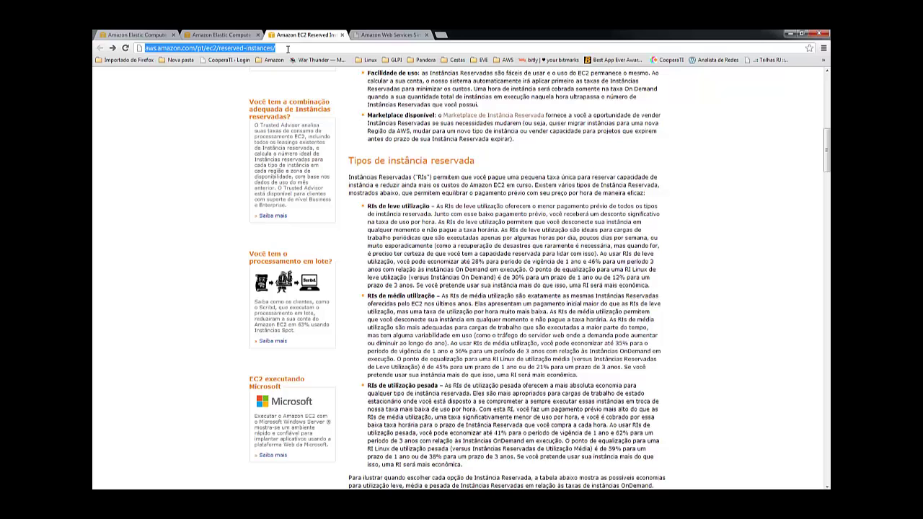
Read the reserved instance benefits, the three-year savings comparison by annual utilization and the Linux light-utilization price table.
{"action": "scroll", "coordinate": [216, 192], "scroll_direction": "up", "scroll_amount": 3}
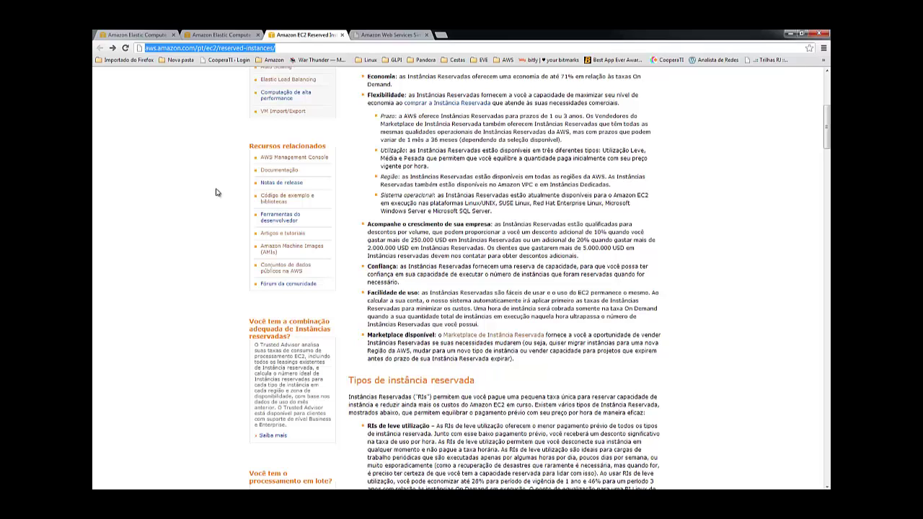
{"action": "scroll", "coordinate": [250, 312], "scroll_direction": "down", "scroll_amount": 10}
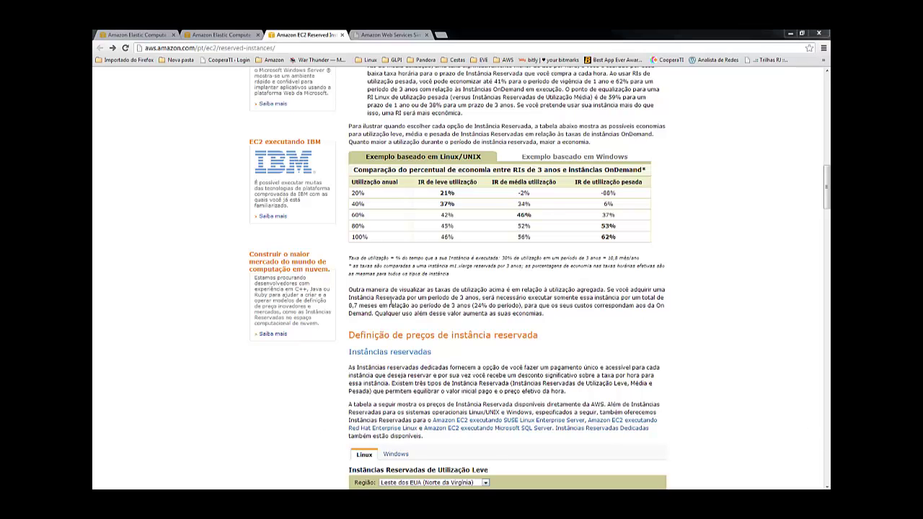
{"action": "scroll", "coordinate": [389, 301], "scroll_direction": "down", "scroll_amount": 5}
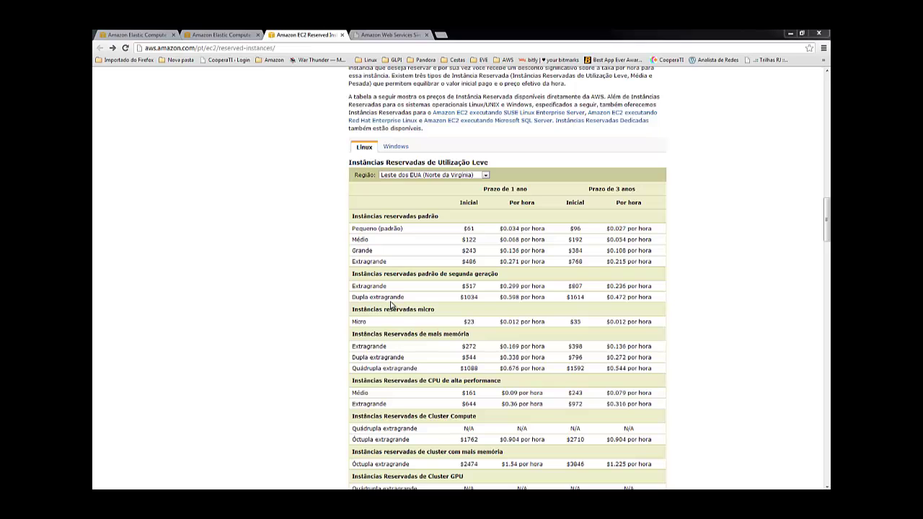
Return to the EC2 pricing page and review the reserved instance volume discounts and the spot instance prices.
{"action": "left_click", "coordinate": [220, 35]}
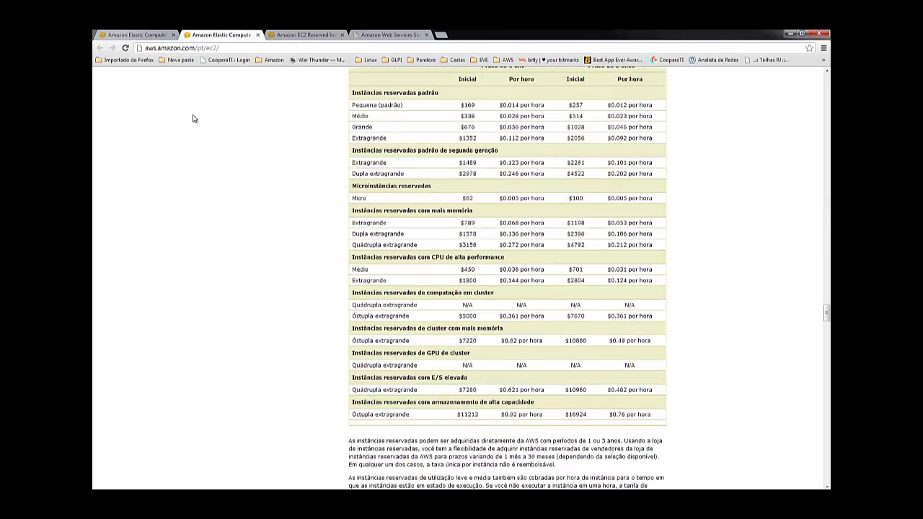
{"action": "scroll", "coordinate": [267, 296], "scroll_direction": "down", "scroll_amount": 5}
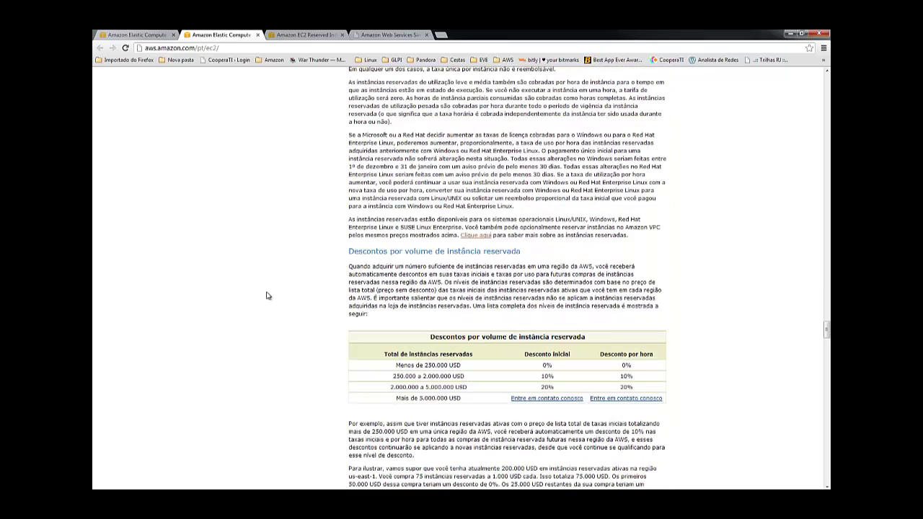
{"action": "scroll", "coordinate": [266, 296], "scroll_direction": "down", "scroll_amount": 5}
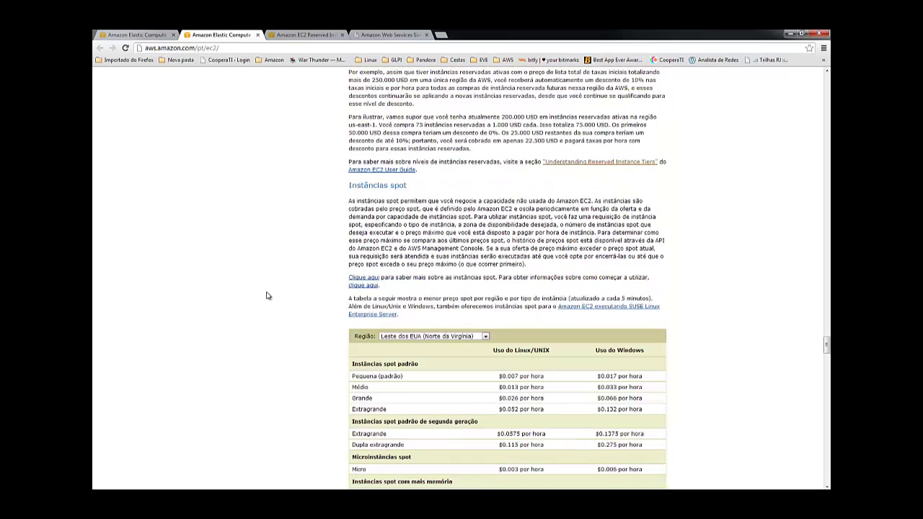
{"action": "scroll", "coordinate": [267, 296], "scroll_direction": "down", "scroll_amount": 4}
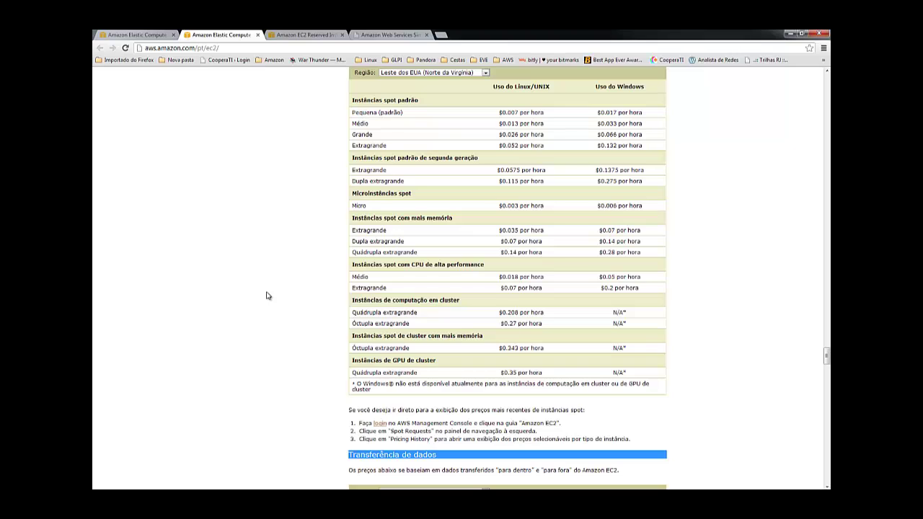
Highlight the Transferência de dados heading and examine the rates for data moved into and out of Amazon EC2.
{"action": "scroll", "coordinate": [266, 295], "scroll_direction": "down", "scroll_amount": 1}
{"action": "scroll", "coordinate": [267, 295], "scroll_direction": "down", "scroll_amount": 4}
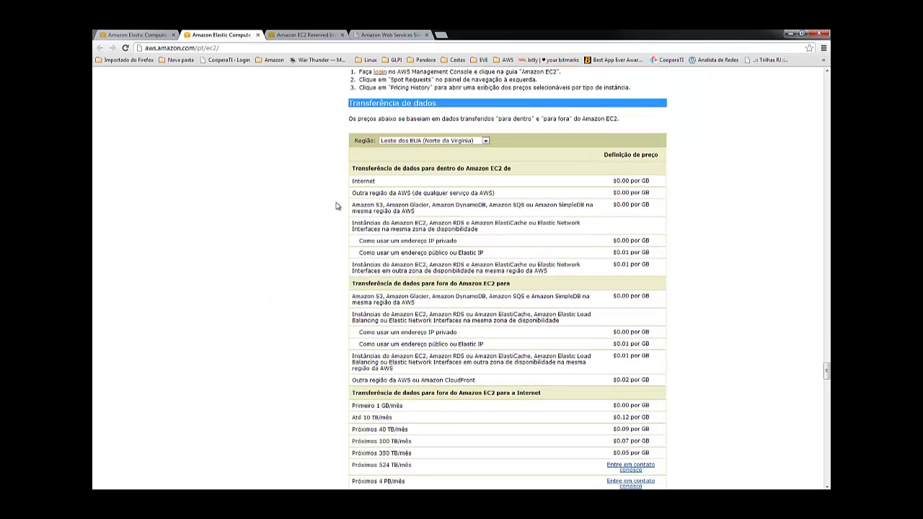
{"action": "double_click", "coordinate": [353, 101]}
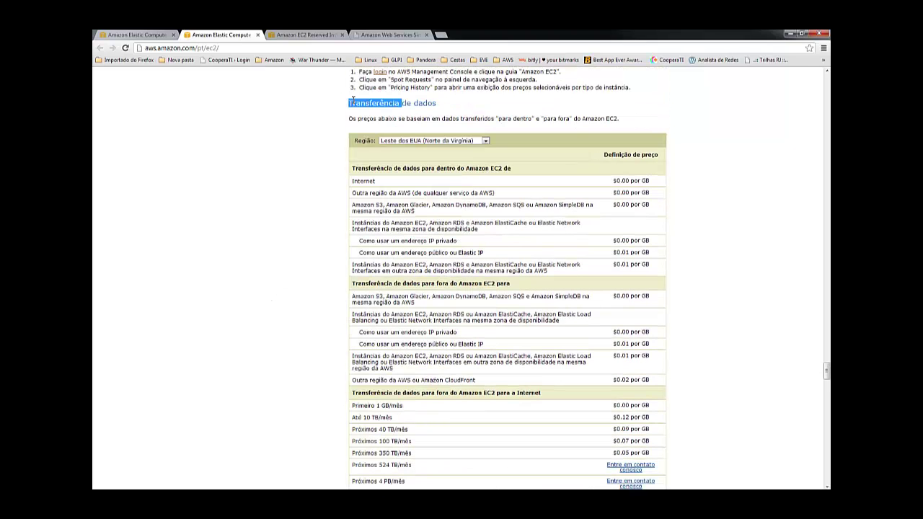
{"action": "left_click_drag", "start_coordinate": [442, 106], "coordinate": [343, 101]}
{"action": "scroll", "coordinate": [339, 122], "scroll_direction": "down", "scroll_amount": 2}
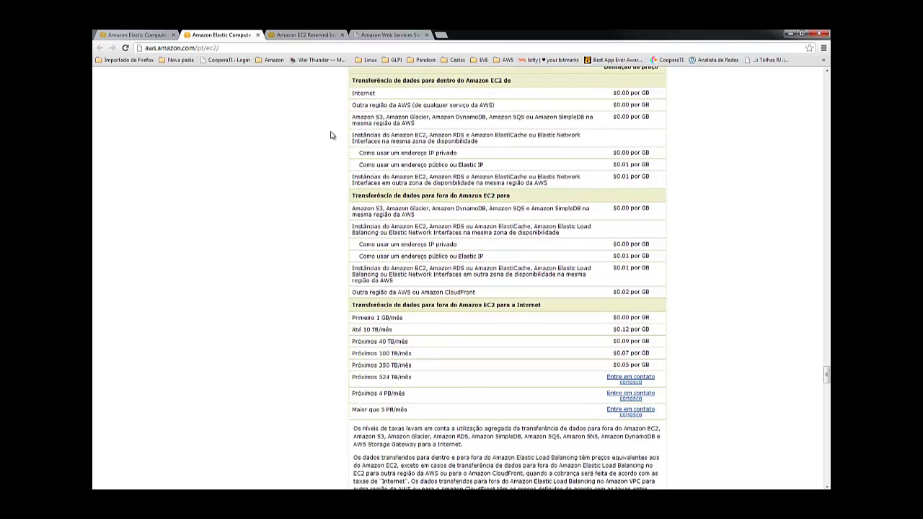
{"action": "scroll", "coordinate": [331, 135], "scroll_direction": "down", "scroll_amount": 1}
{"action": "scroll", "coordinate": [331, 135], "scroll_direction": "up", "scroll_amount": 2}
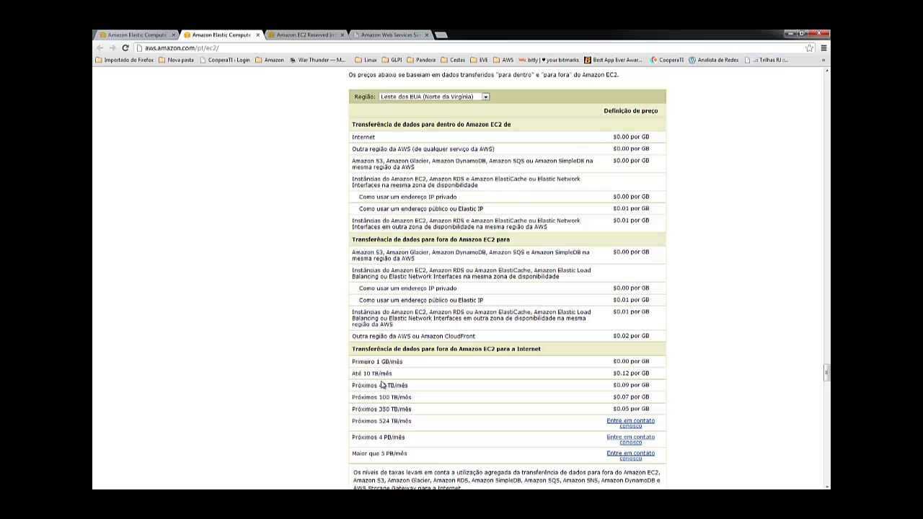
Examine the EBS-optimized instance prices and highlight the standard EBS volume's monthly rate per GB of provisioned storage.
{"action": "scroll", "coordinate": [383, 384], "scroll_direction": "down", "scroll_amount": 5}
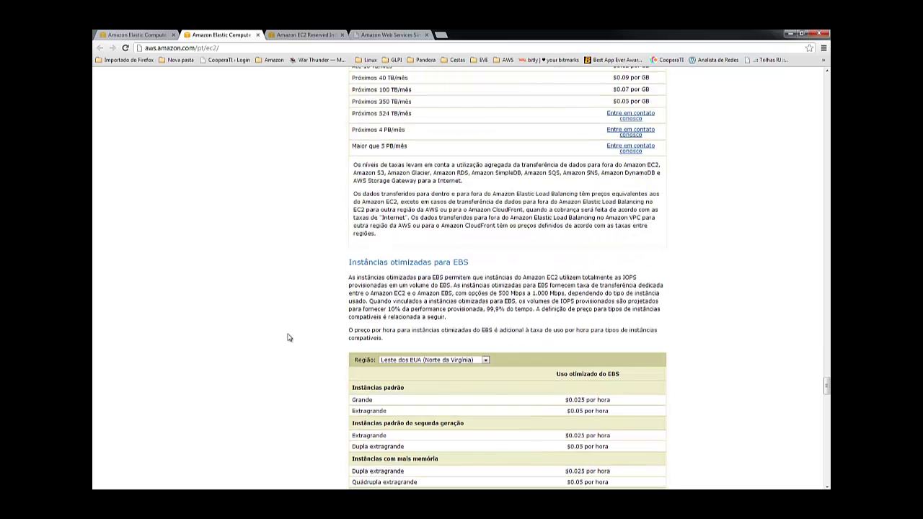
{"action": "scroll", "coordinate": [281, 333], "scroll_direction": "down", "scroll_amount": 1}
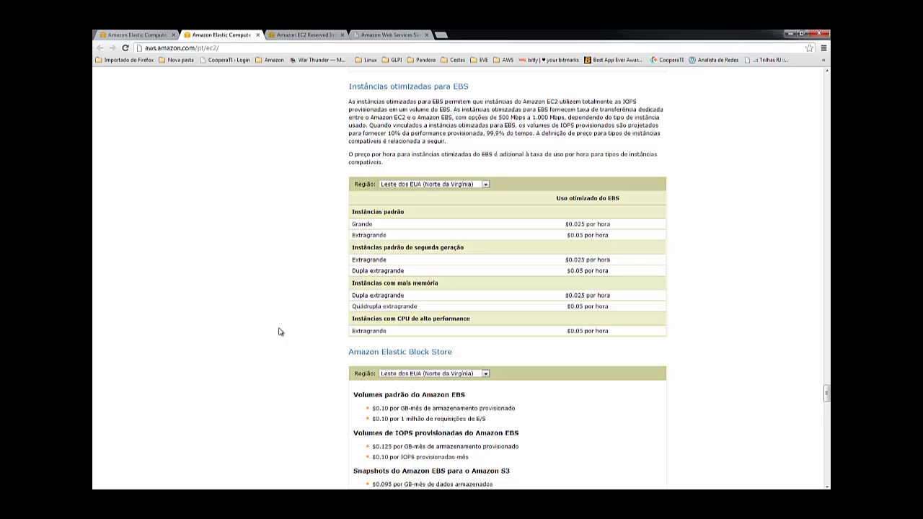
{"action": "double_click", "coordinate": [423, 87]}
{"action": "scroll", "coordinate": [432, 246], "scroll_direction": "down", "scroll_amount": 2}
{"action": "triple_click", "coordinate": [374, 275]}
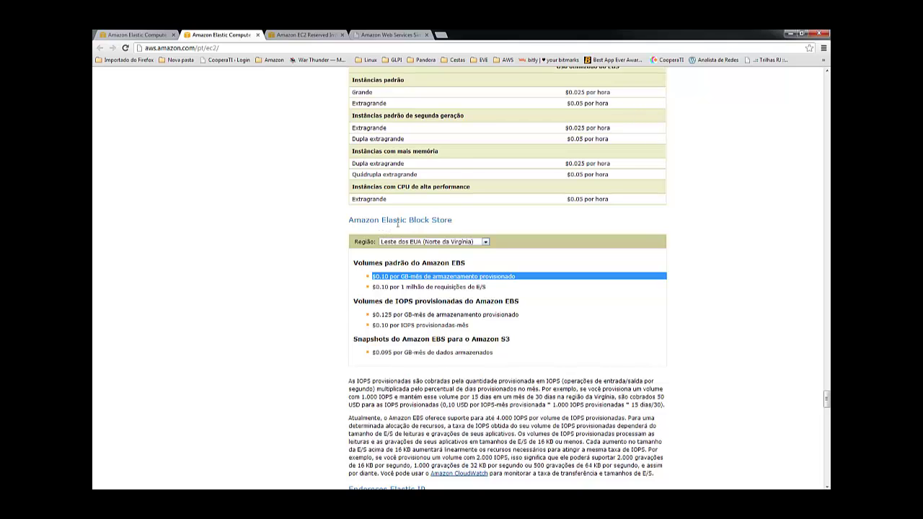
Mark the word "otimizadas" in the EBS-optimized instances heading and highlight the EBS monthly rate per provisioned IOPS.
{"action": "scroll", "coordinate": [390, 272], "scroll_direction": "up", "scroll_amount": 3}
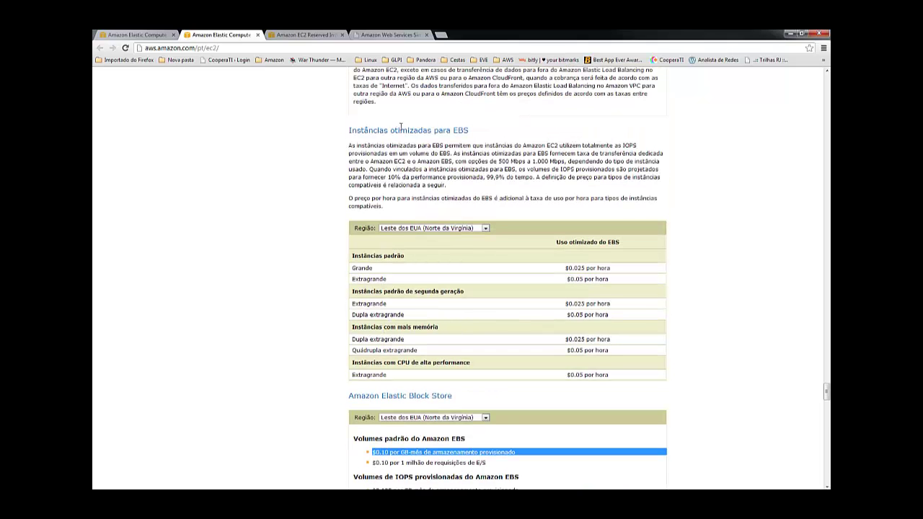
{"action": "double_click", "coordinate": [401, 129]}
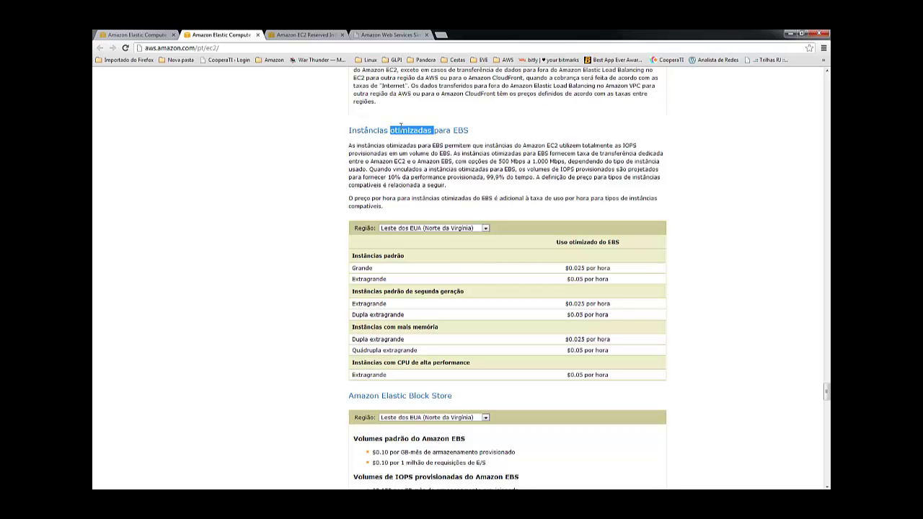
{"action": "scroll", "coordinate": [346, 168], "scroll_direction": "down", "scroll_amount": 1}
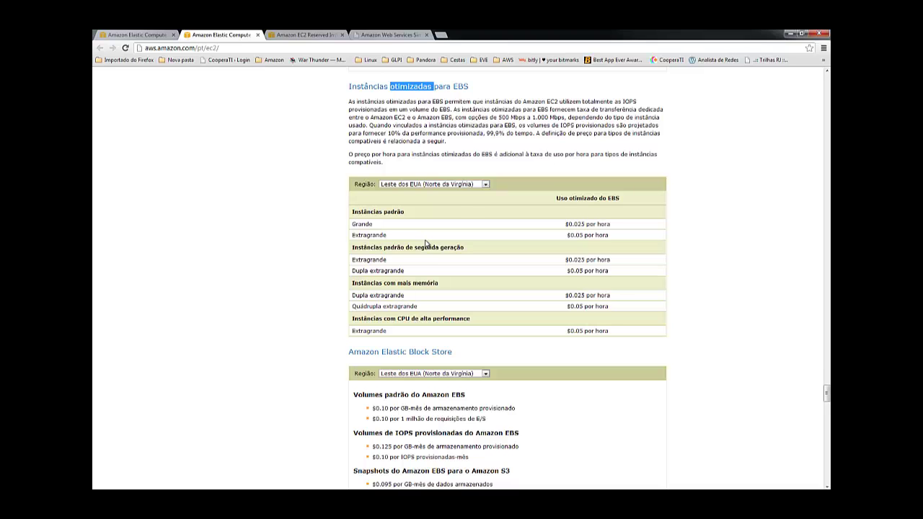
{"action": "scroll", "coordinate": [426, 243], "scroll_direction": "down", "scroll_amount": 4}
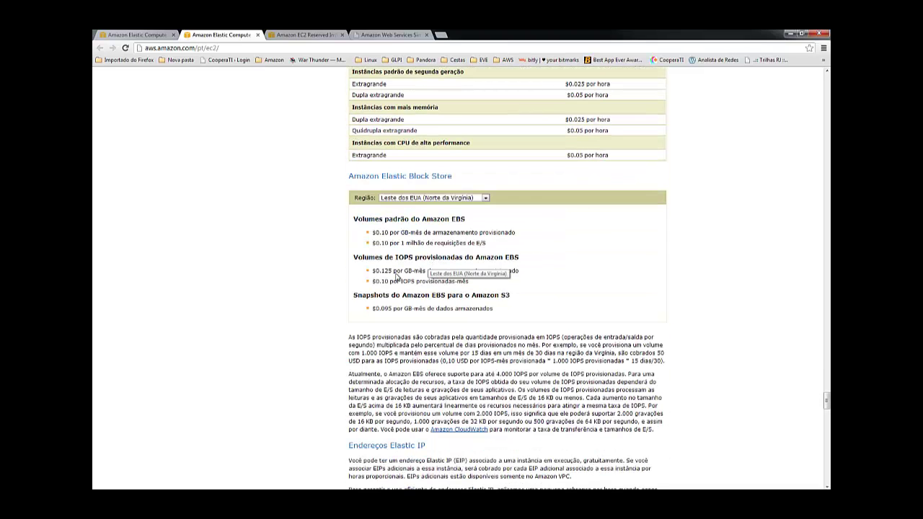
{"action": "triple_click", "coordinate": [393, 281]}
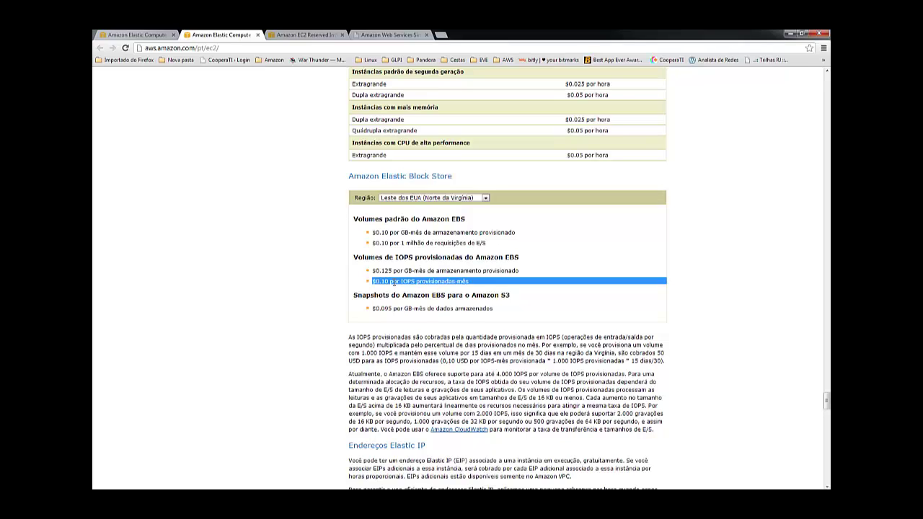
Review the Elastic IP charges and mark the Amazon CloudWatch detailed-monitoring and custom-metric price lines.
{"action": "scroll", "coordinate": [350, 310], "scroll_direction": "down", "scroll_amount": 5}
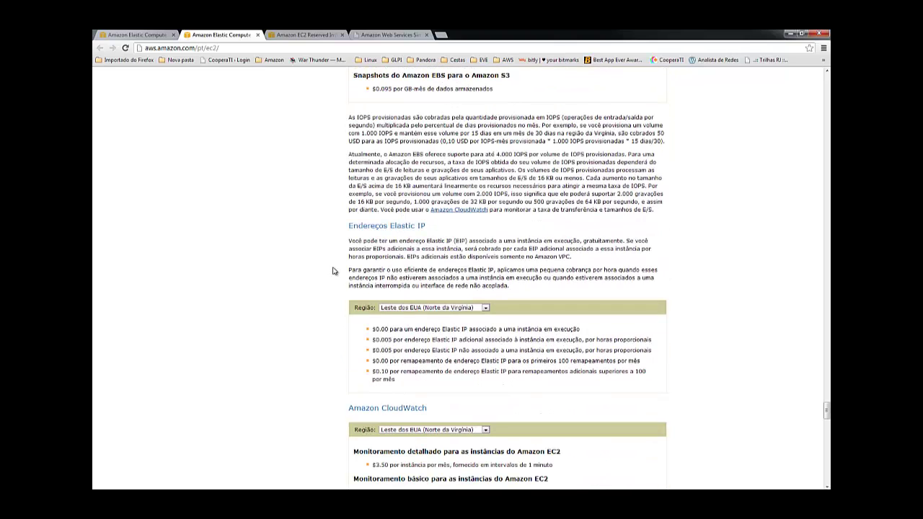
{"action": "scroll", "coordinate": [333, 271], "scroll_direction": "down", "scroll_amount": 4}
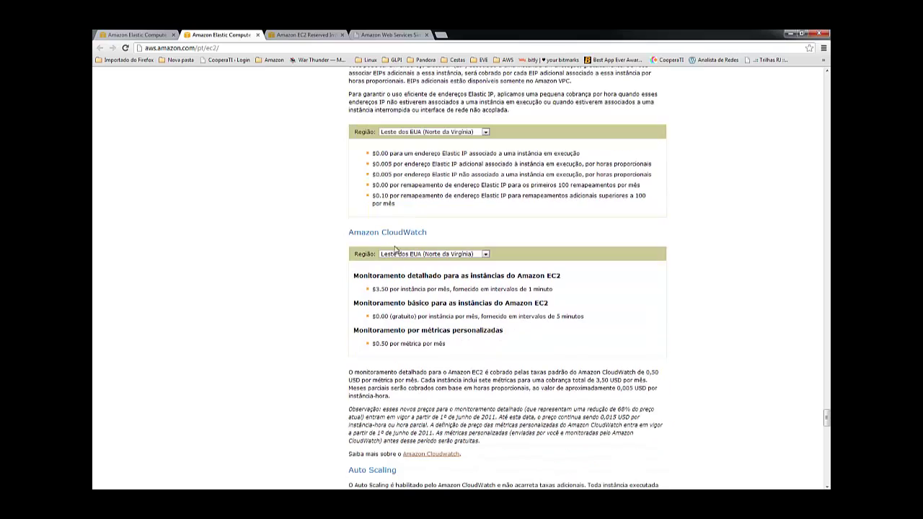
{"action": "triple_click", "coordinate": [414, 289]}
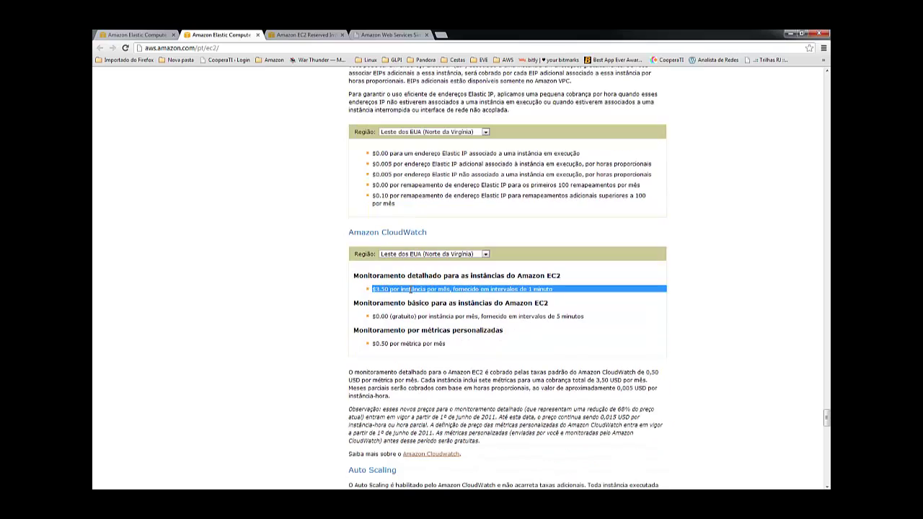
{"action": "double_click", "coordinate": [396, 344]}
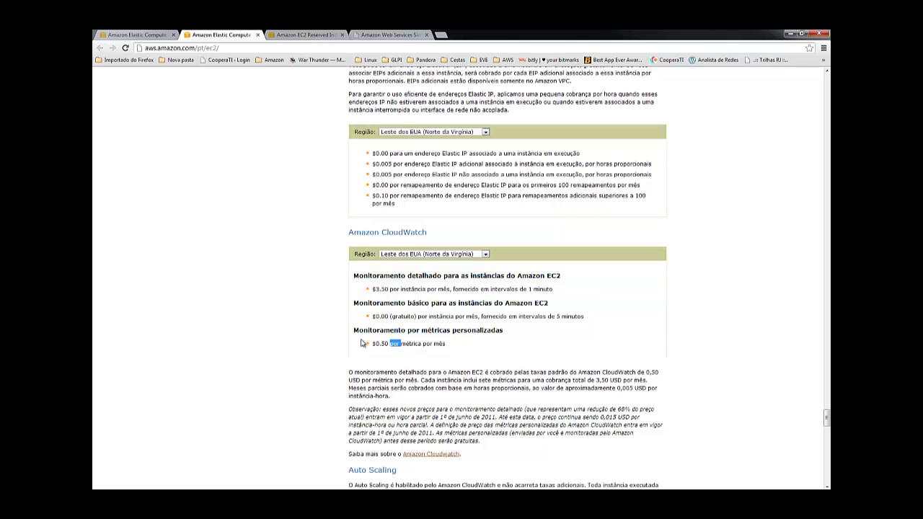
Go to the Elastic Load Balancing pricing section and highlight its hourly rate line.
{"action": "scroll", "coordinate": [264, 314], "scroll_direction": "down", "scroll_amount": 5}
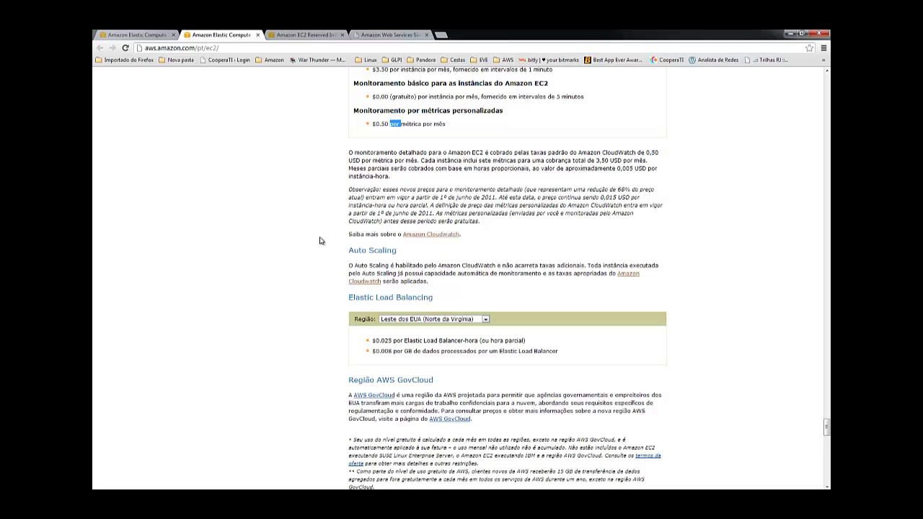
{"action": "scroll", "coordinate": [319, 240], "scroll_direction": "down", "scroll_amount": 1}
{"action": "left_click", "coordinate": [373, 253]}
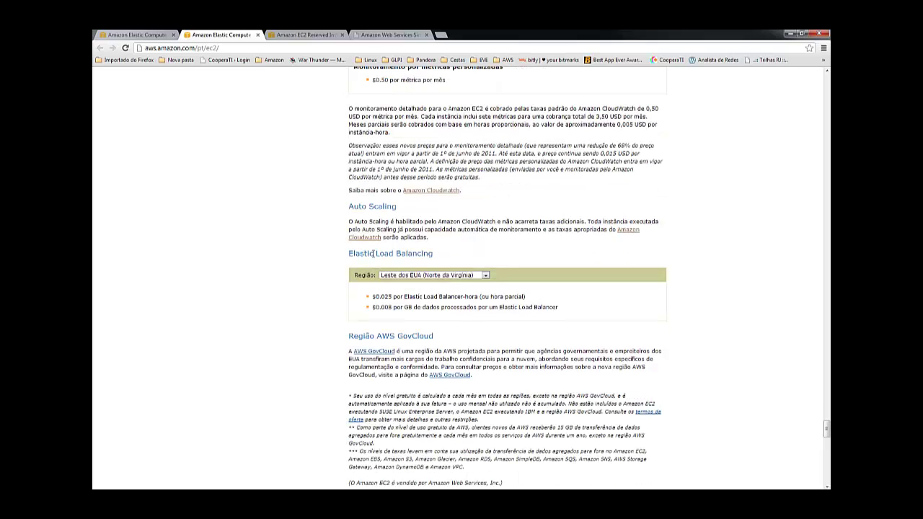
{"action": "triple_click", "coordinate": [374, 253]}
{"action": "left_click_drag", "start_coordinate": [364, 255], "coordinate": [239, 306]}
{"action": "left_click", "coordinate": [376, 293]}
{"action": "triple_click", "coordinate": [376, 297]}
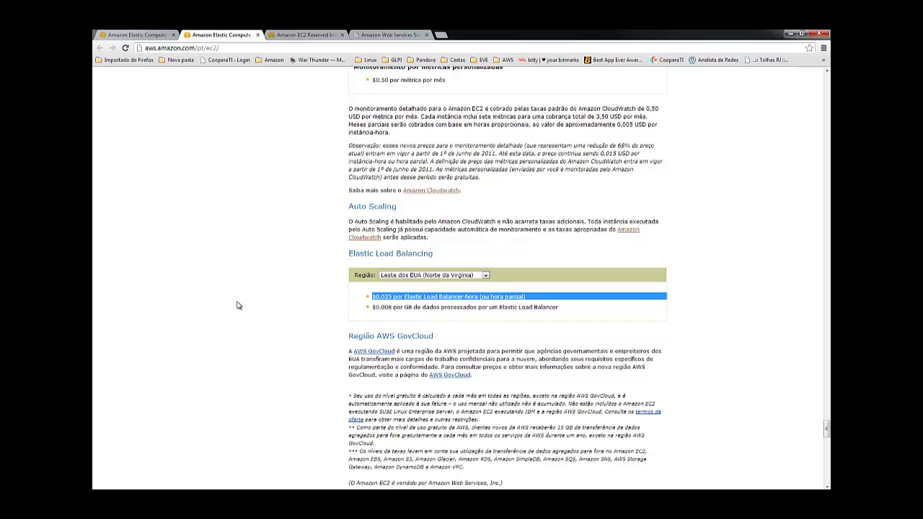
Mark the Elastic Load Balancing rate per GB of processed data and check the section's region list.
{"action": "double_click", "coordinate": [417, 307]}
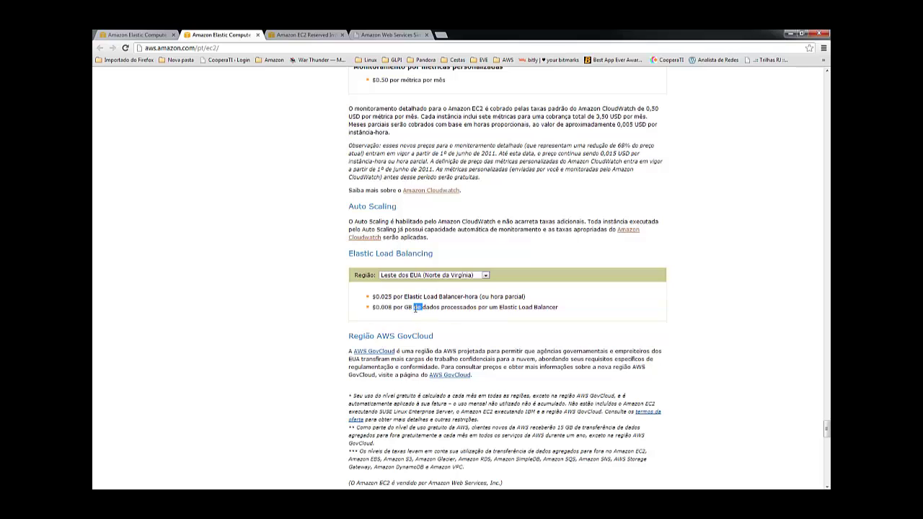
{"action": "scroll", "coordinate": [220, 283], "scroll_direction": "down", "scroll_amount": 1}
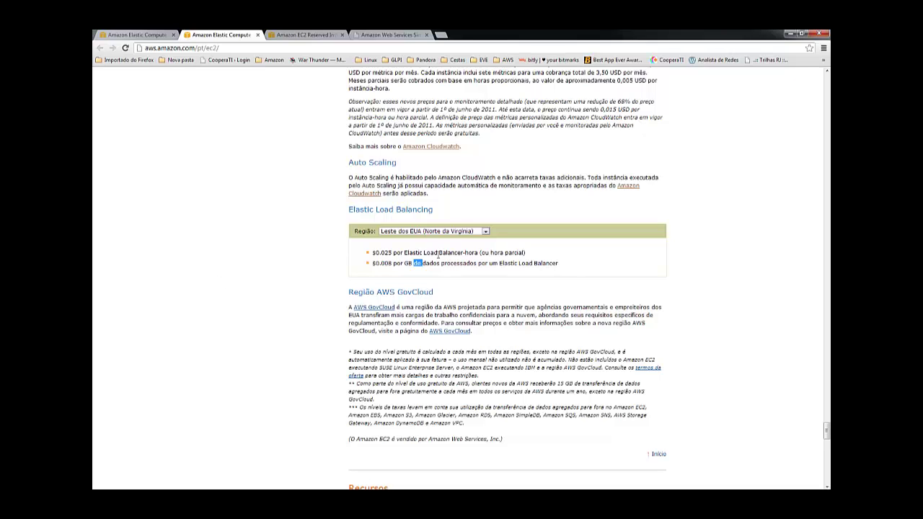
{"action": "left_click", "coordinate": [486, 231]}
{"action": "left_click", "coordinate": [487, 232]}
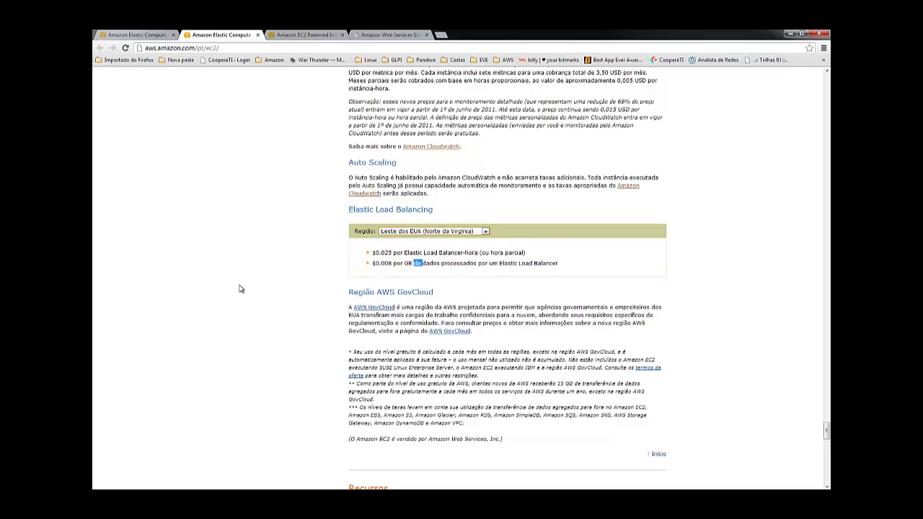
{"action": "scroll", "coordinate": [240, 288], "scroll_direction": "down", "scroll_amount": 1}
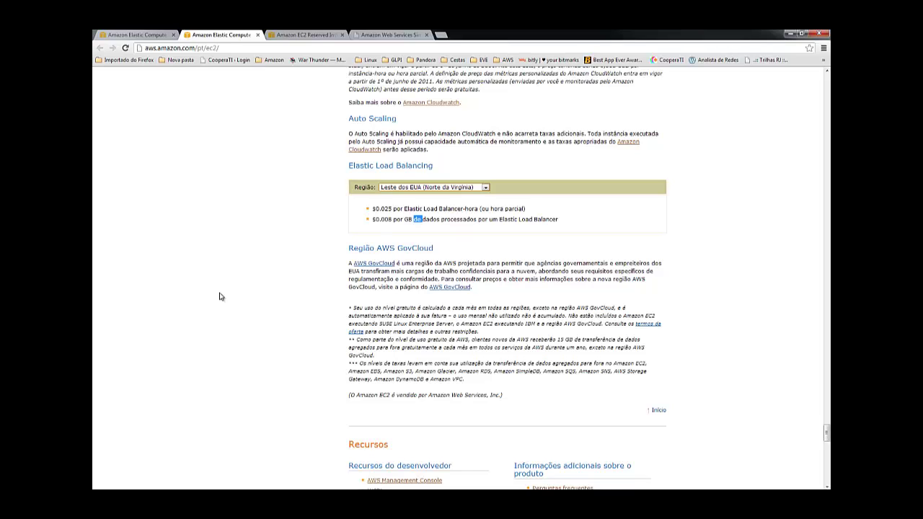
Switch to the AWS Simple Monthly Calculator page and highlight its web address.
{"action": "left_click", "coordinate": [364, 34]}
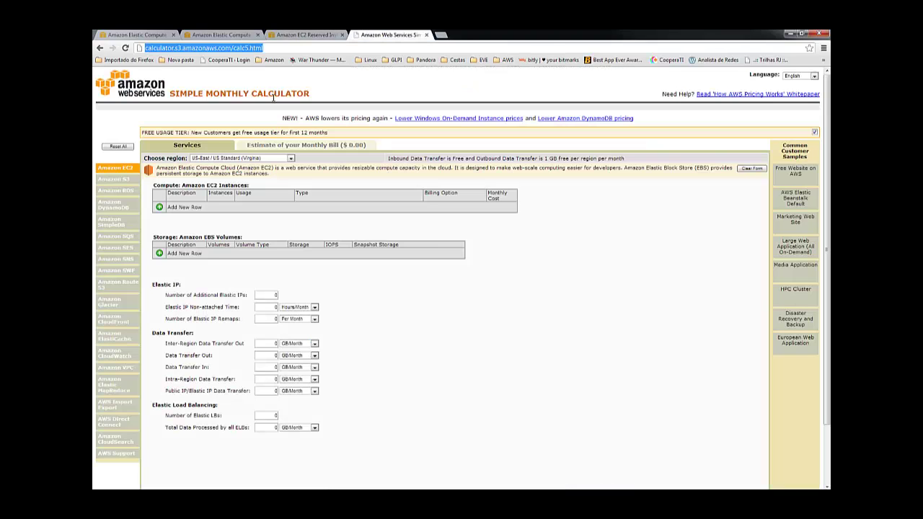
{"action": "left_click", "coordinate": [305, 49]}
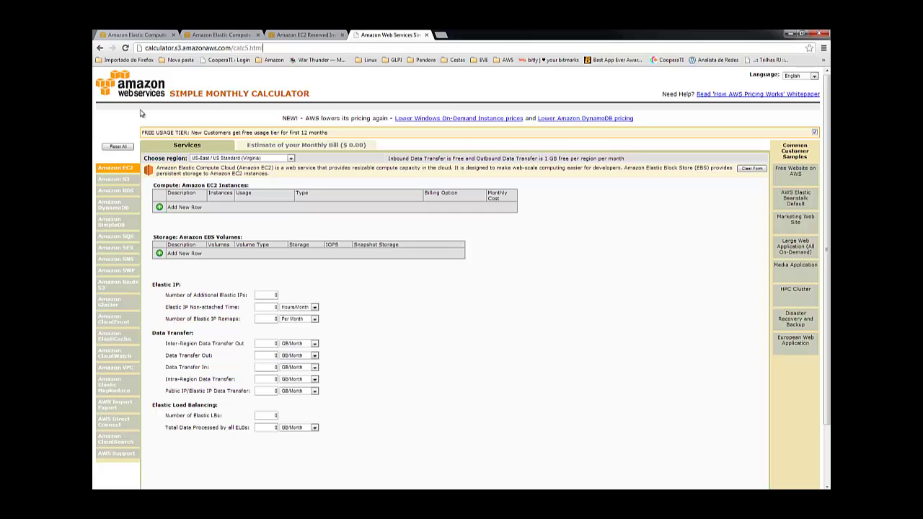
{"action": "triple_click", "coordinate": [263, 48]}
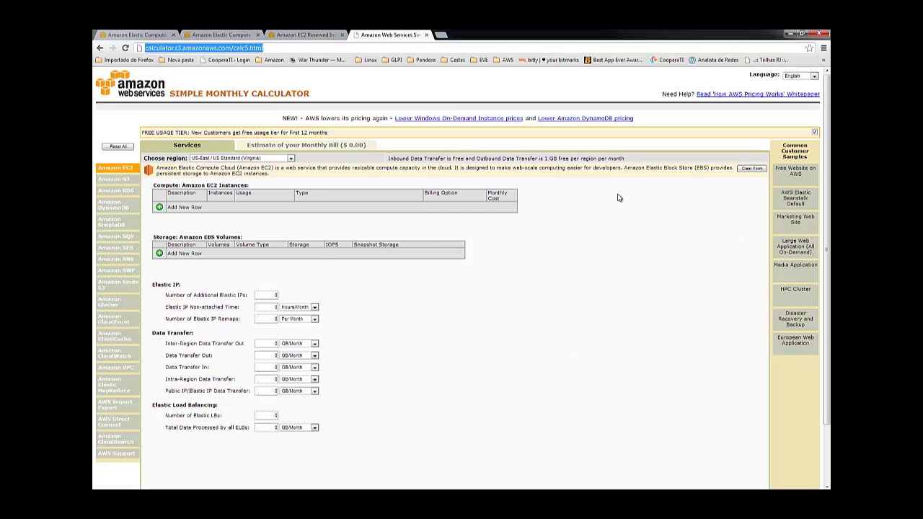
Load the Free Website on AWS customer sample and display the details of its monthly bill estimate.
{"action": "left_click", "coordinate": [798, 178]}
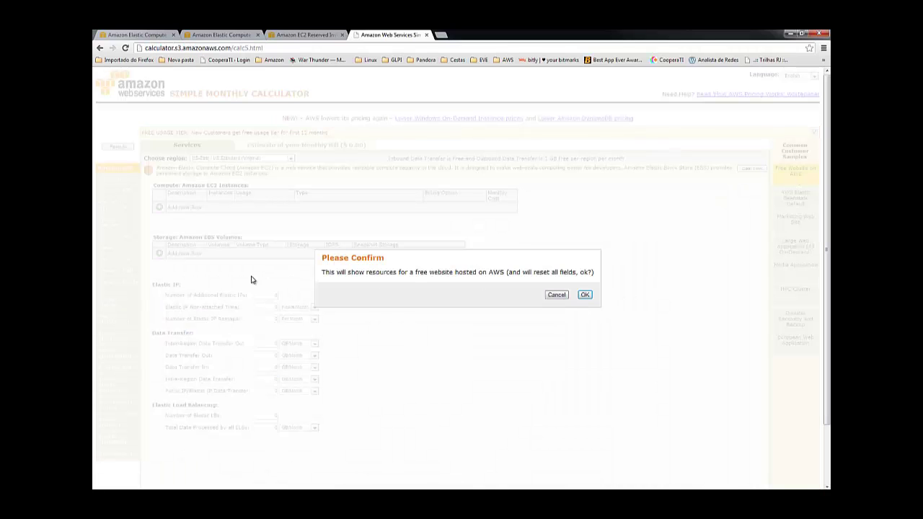
{"action": "left_click", "coordinate": [584, 295]}
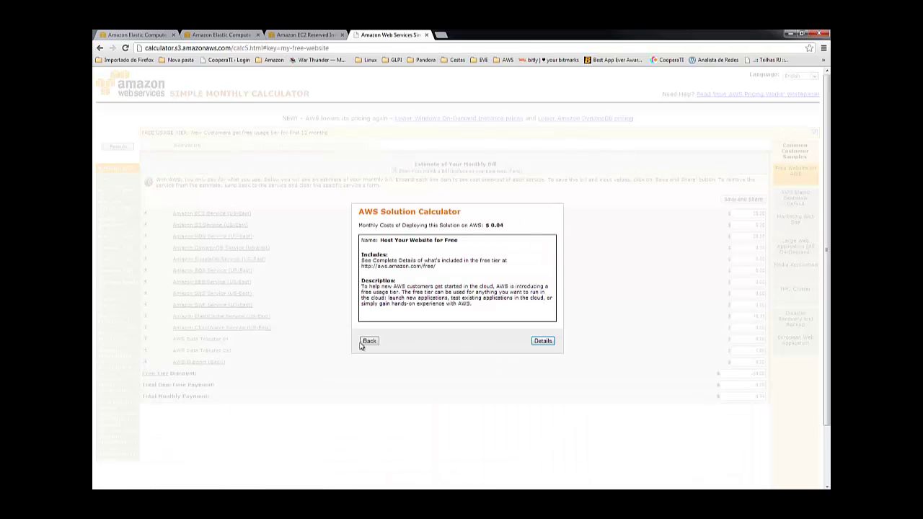
{"action": "left_click", "coordinate": [540, 341]}
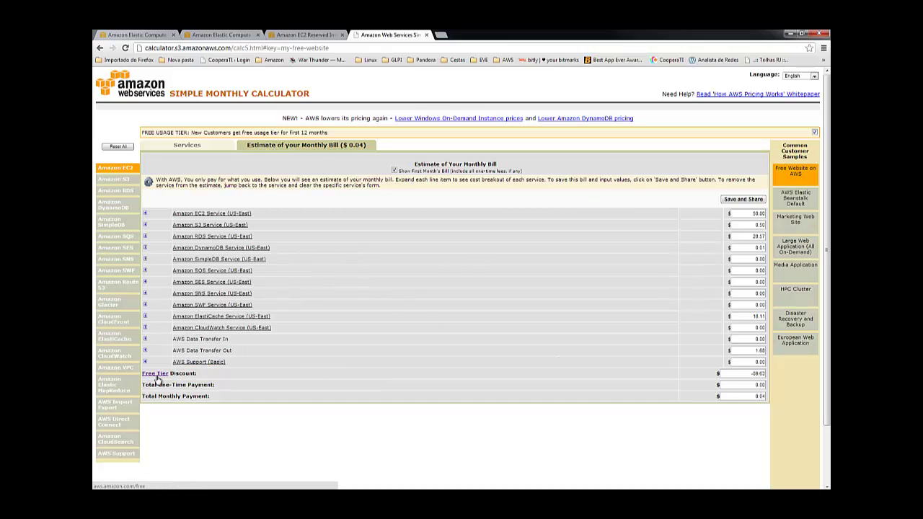
{"action": "mouse_move", "coordinate": [153, 376]}
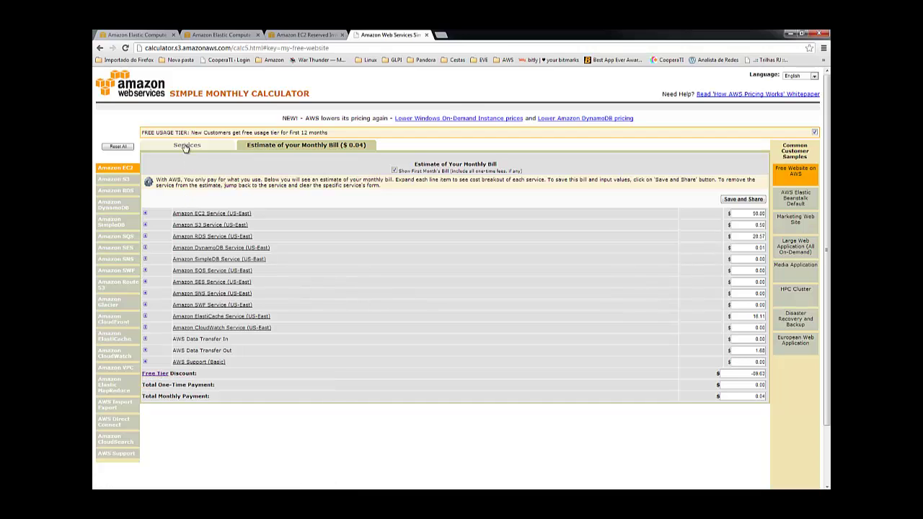
Reset all calculator fields, highlight the free usage tier notice and turn off the free tier for new customers.
{"action": "left_click", "coordinate": [110, 147]}
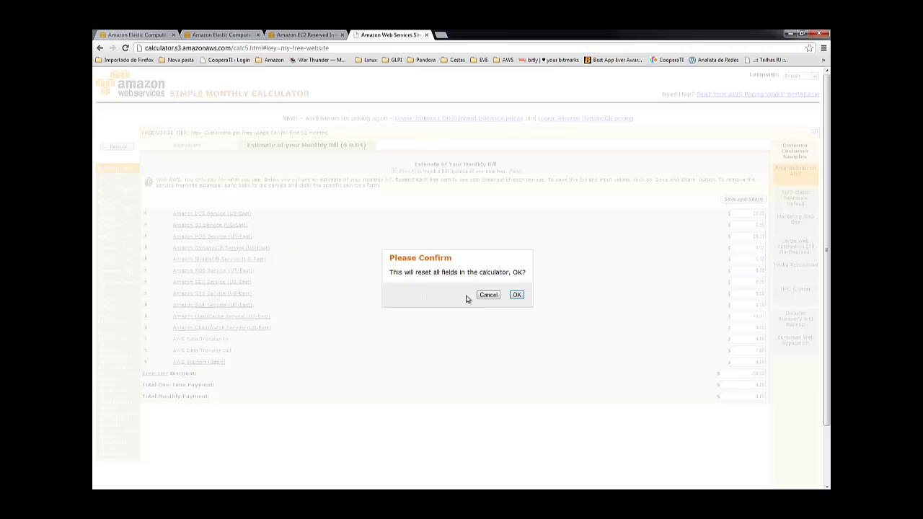
{"action": "left_click", "coordinate": [517, 295]}
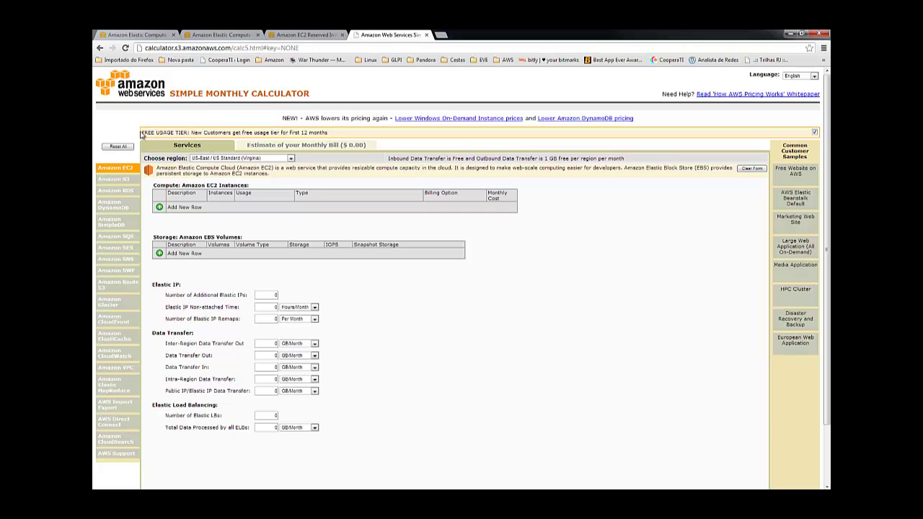
{"action": "left_click_drag", "start_coordinate": [141, 134], "coordinate": [187, 133]}
{"action": "left_click_drag", "start_coordinate": [187, 133], "coordinate": [377, 133]}
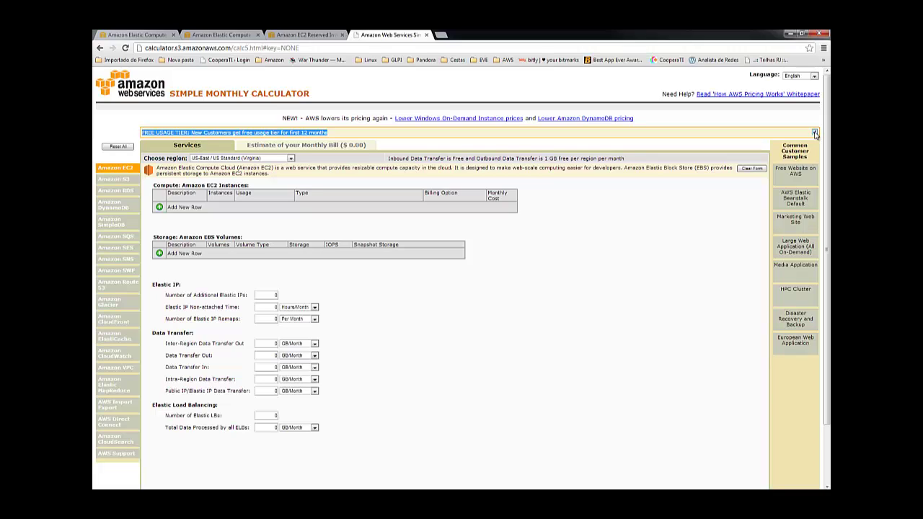
{"action": "left_click", "coordinate": [578, 293]}
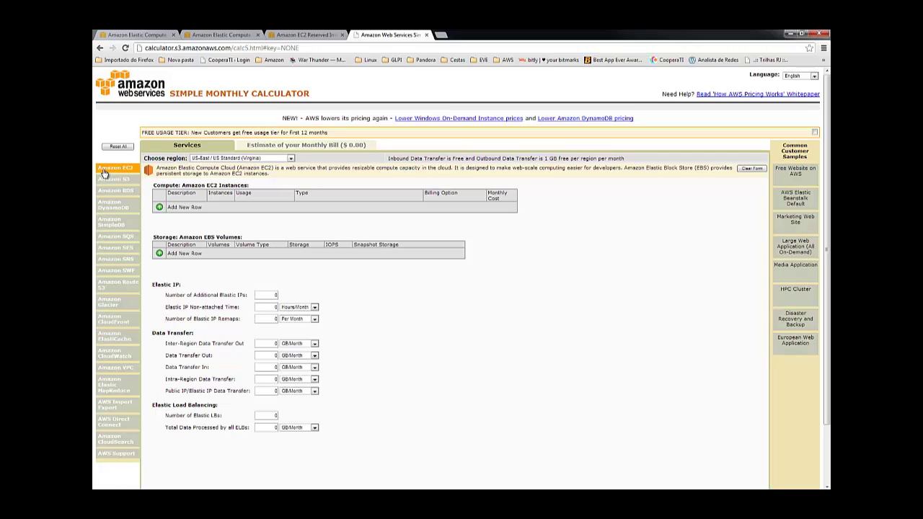
Add an Amazon EC2 compute instance row described as Servidor Web with 1 instance.
{"action": "left_click", "coordinate": [159, 208]}
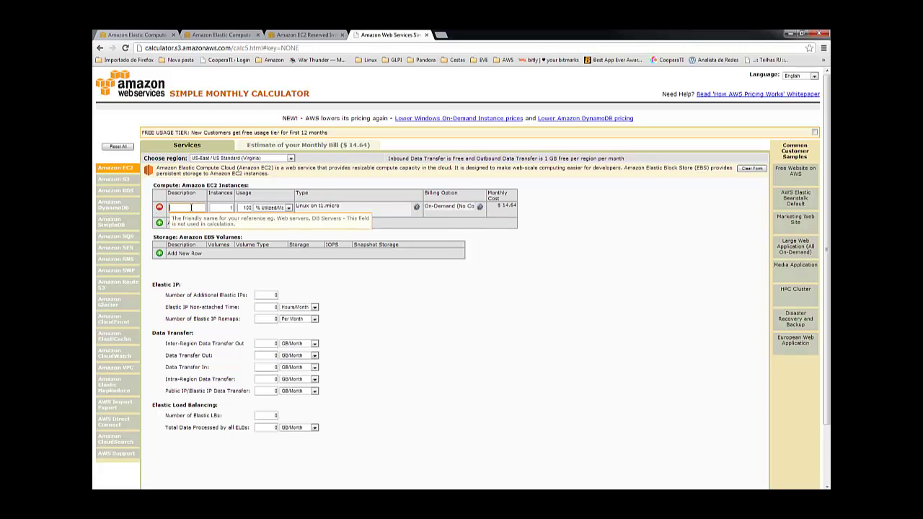
{"action": "type", "text": "Servidor Web"}
{"action": "left_click", "coordinate": [216, 208]}
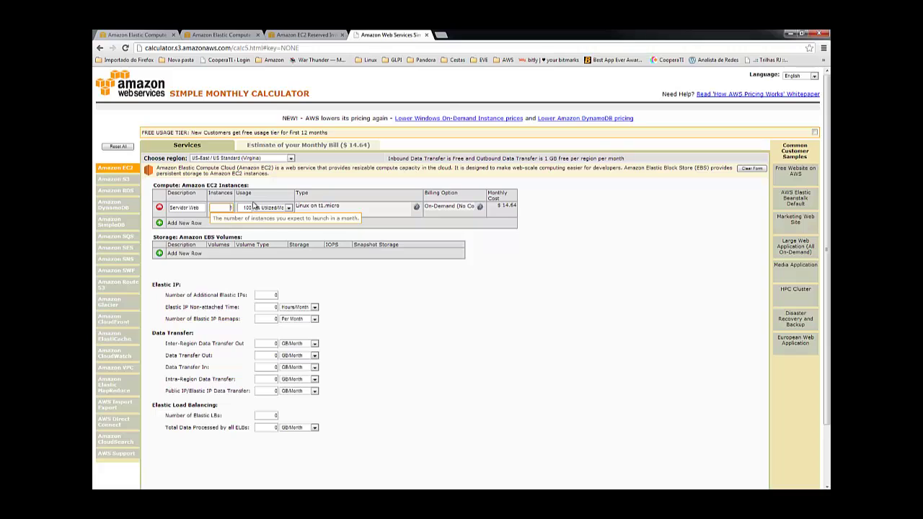
{"action": "type", "text": "1"}
Review the usage unit options for the Servidor Web row, keeping 100 % Utilized/Month.
{"action": "left_click", "coordinate": [245, 209]}
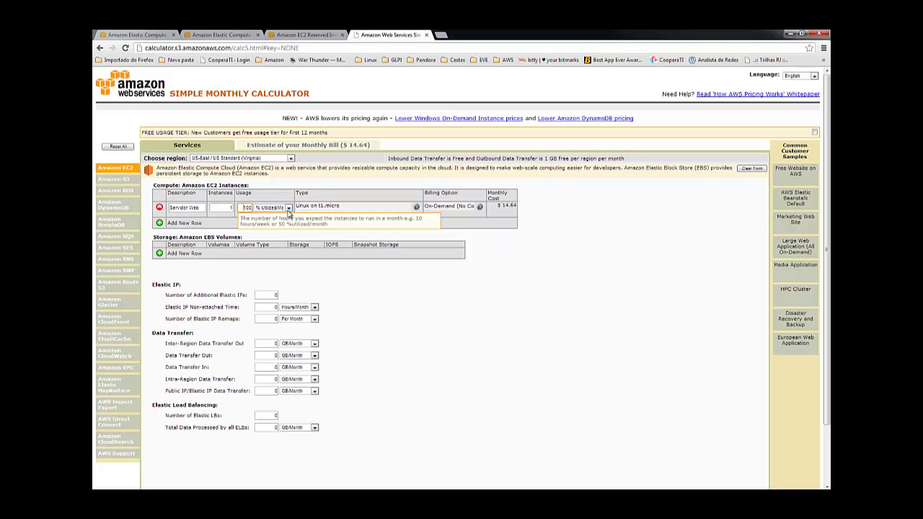
{"action": "left_click", "coordinate": [288, 209]}
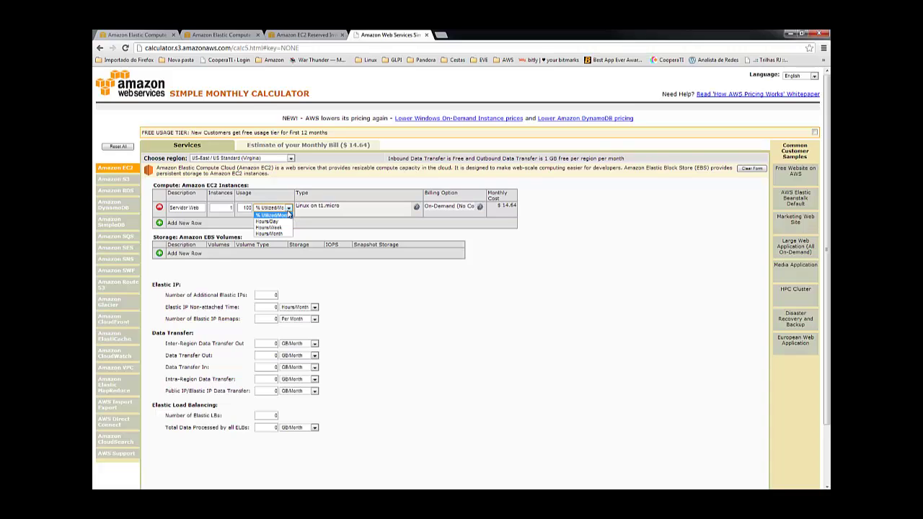
{"action": "left_click", "coordinate": [289, 208]}
{"action": "left_click", "coordinate": [289, 208]}
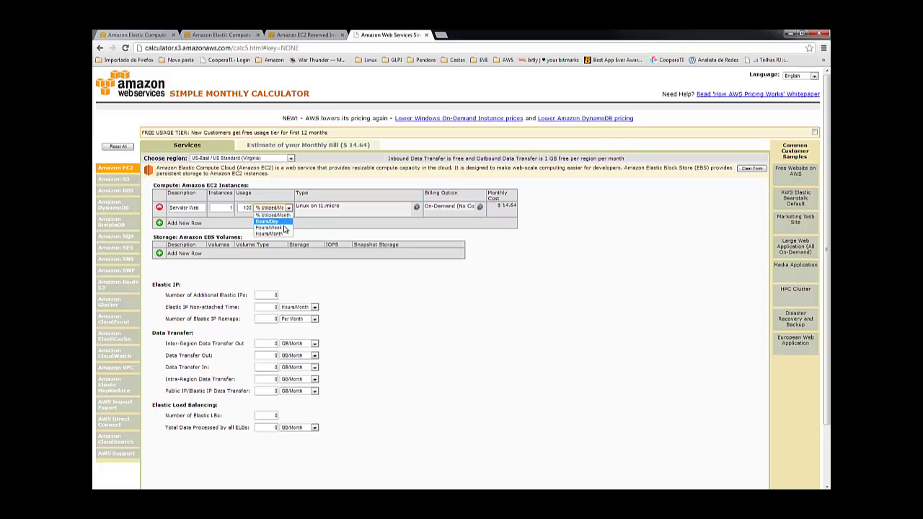
{"action": "left_click", "coordinate": [290, 208]}
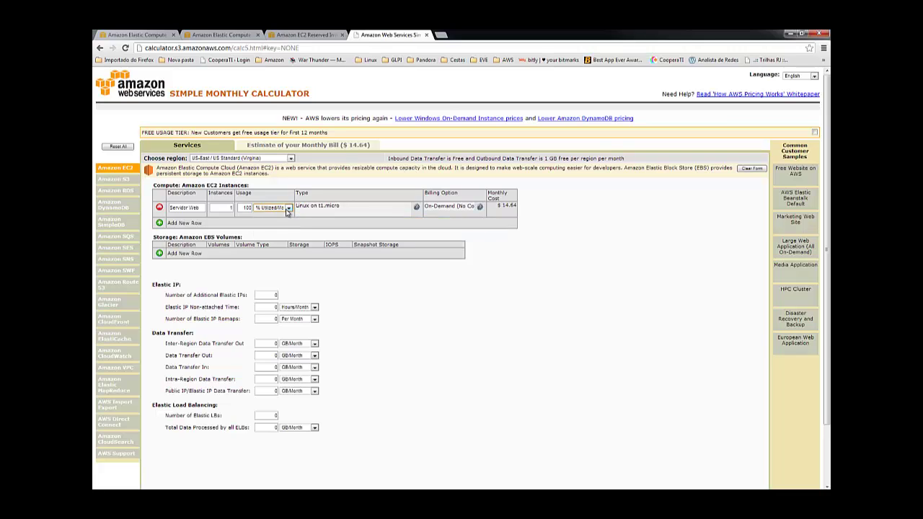
Examine the available instance types, highlighting the I/O, EBS-optimized bandwidth, on-demand and reserved hourly cost details.
{"action": "left_click", "coordinate": [417, 208]}
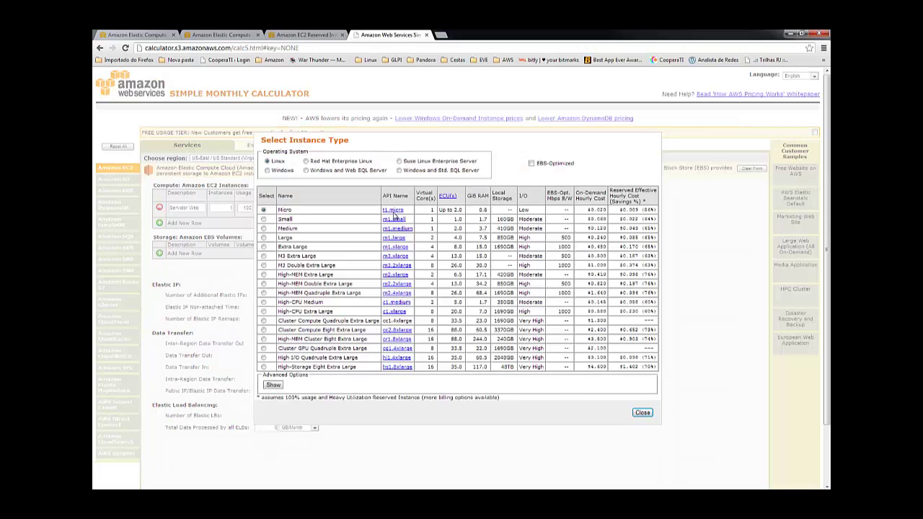
{"action": "left_click", "coordinate": [642, 413]}
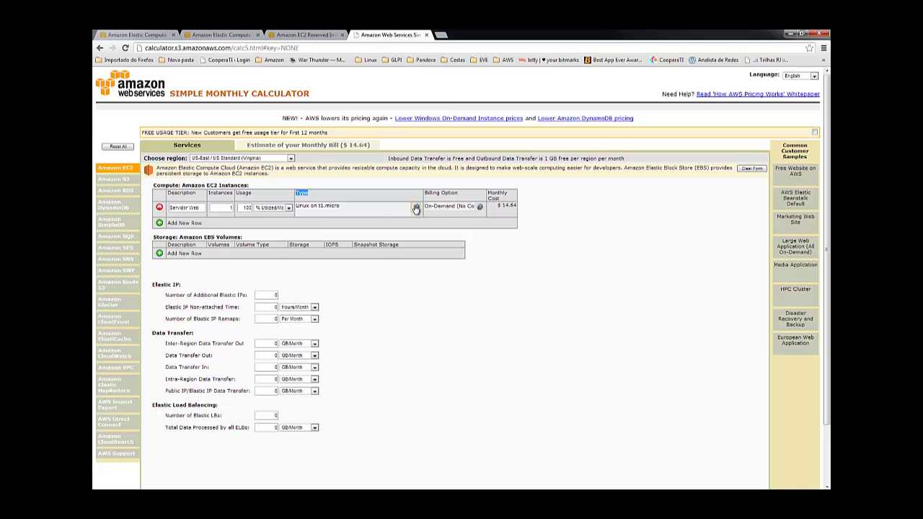
{"action": "left_click", "coordinate": [416, 208]}
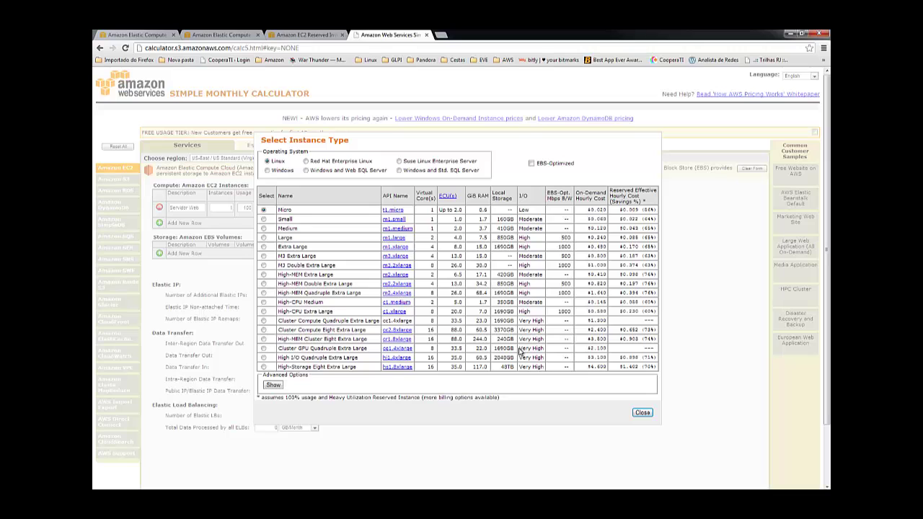
{"action": "left_click_drag", "start_coordinate": [519, 349], "coordinate": [540, 348]}
{"action": "left_click_drag", "start_coordinate": [548, 193], "coordinate": [568, 238]}
{"action": "double_click", "coordinate": [556, 284]}
{"action": "left_click_drag", "start_coordinate": [576, 193], "coordinate": [606, 200]}
{"action": "left_click_drag", "start_coordinate": [610, 190], "coordinate": [634, 190]}
{"action": "left_click", "coordinate": [480, 177]}
Set the Servidor Web instance type to Small (m1.small) on Linux, save it and highlight its usage value.
{"action": "left_click", "coordinate": [264, 219]}
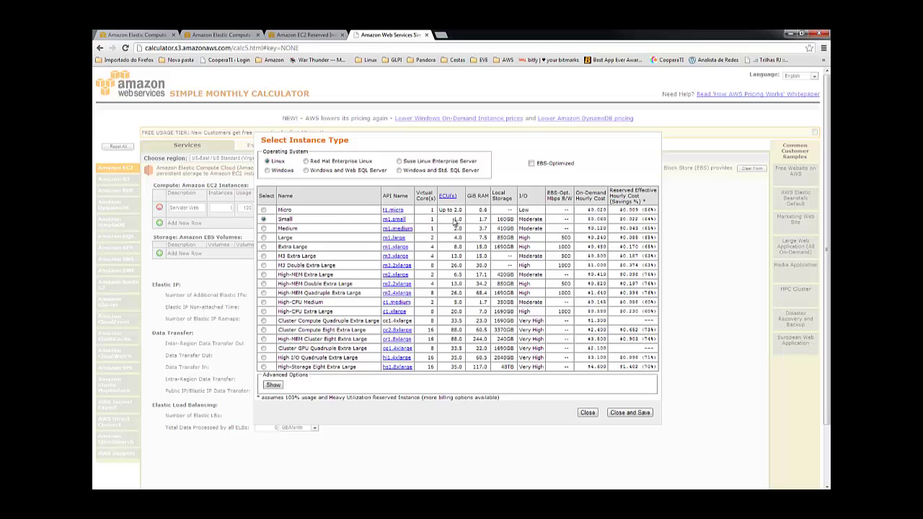
{"action": "left_click", "coordinate": [623, 413]}
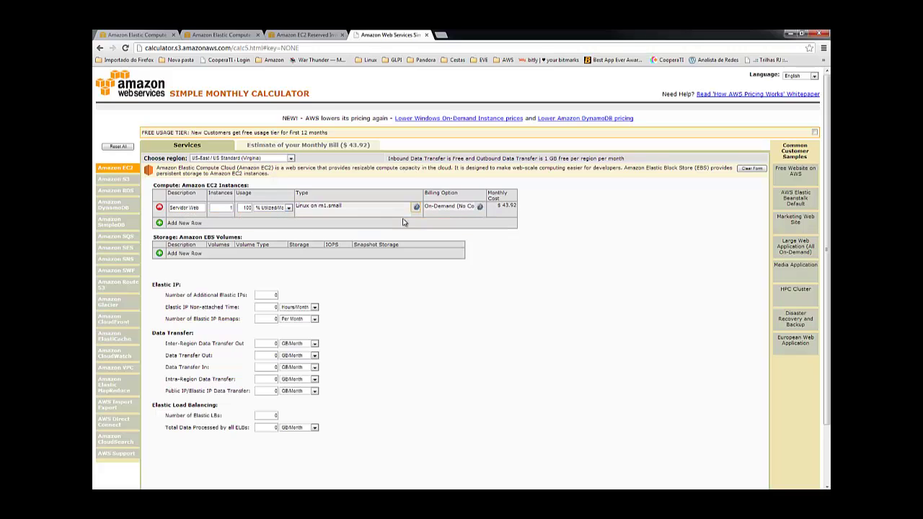
{"action": "double_click", "coordinate": [247, 208]}
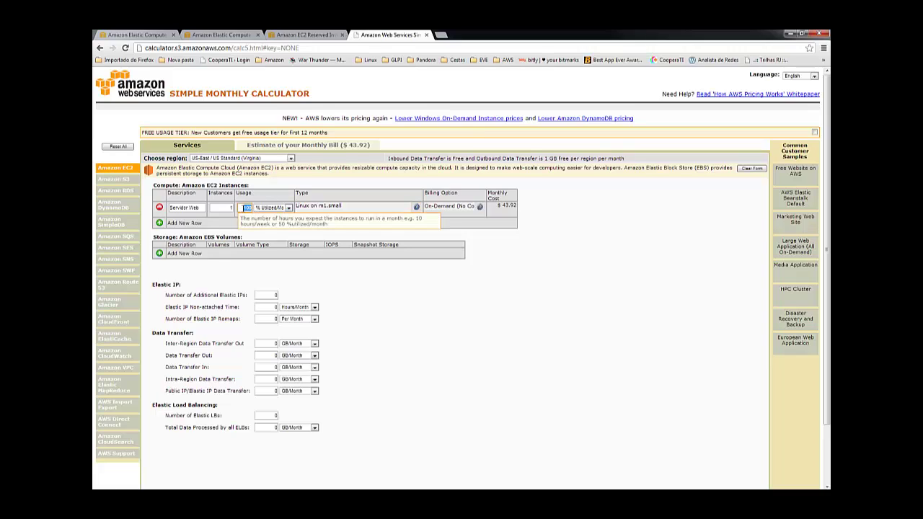
Review the monthly bill estimate, expanding the Amazon EC2 and AWS Support cost breakdowns and highlighting the Compute amount.
{"action": "left_click", "coordinate": [347, 147]}
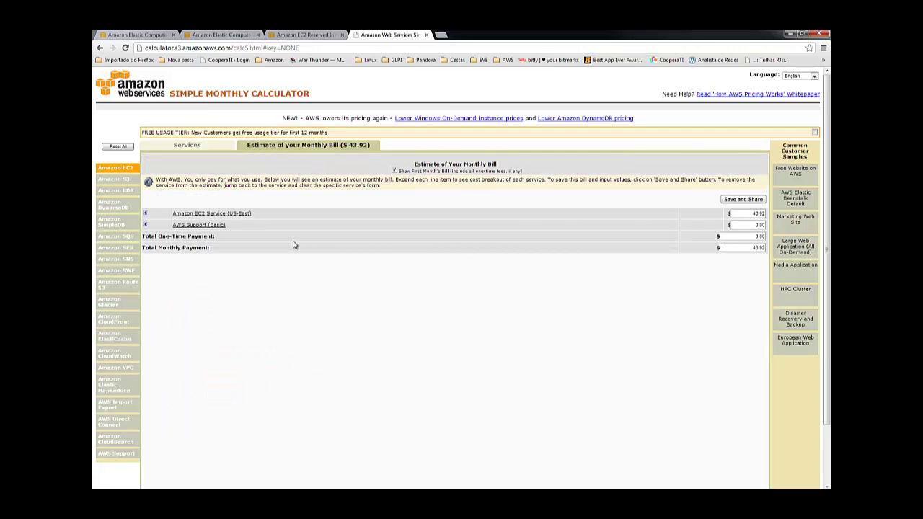
{"action": "left_click", "coordinate": [227, 215]}
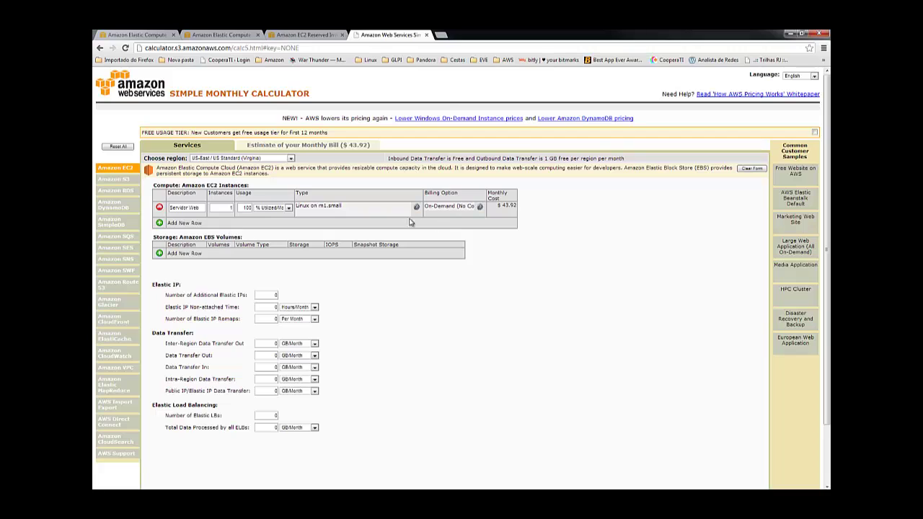
{"action": "left_click", "coordinate": [299, 146]}
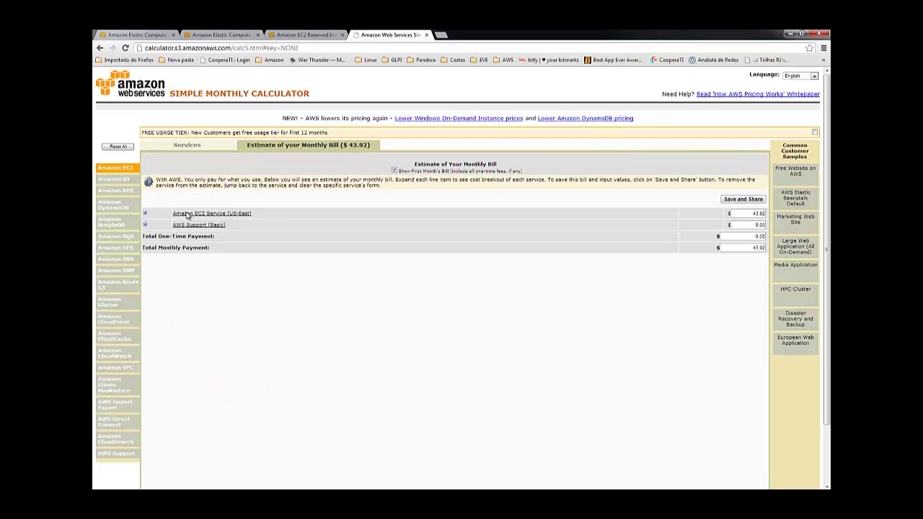
{"action": "left_click", "coordinate": [144, 214]}
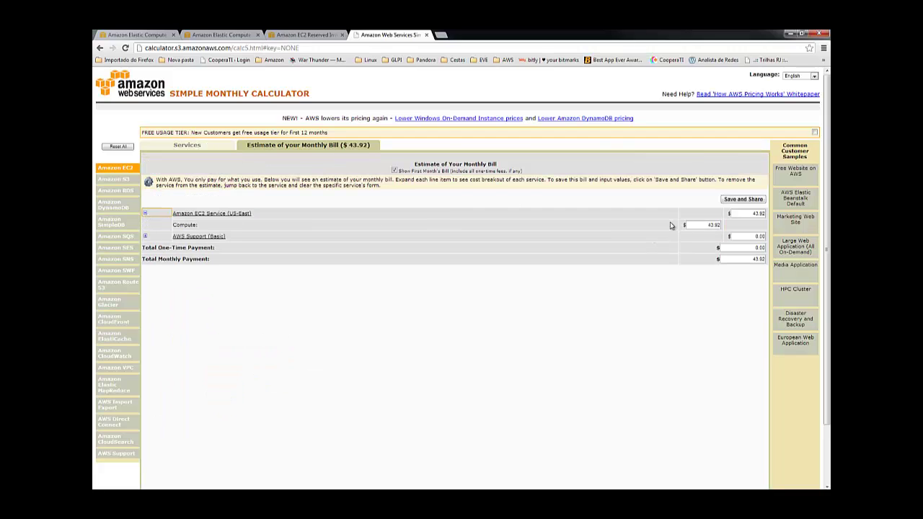
{"action": "double_click", "coordinate": [709, 226]}
{"action": "left_click", "coordinate": [145, 237]}
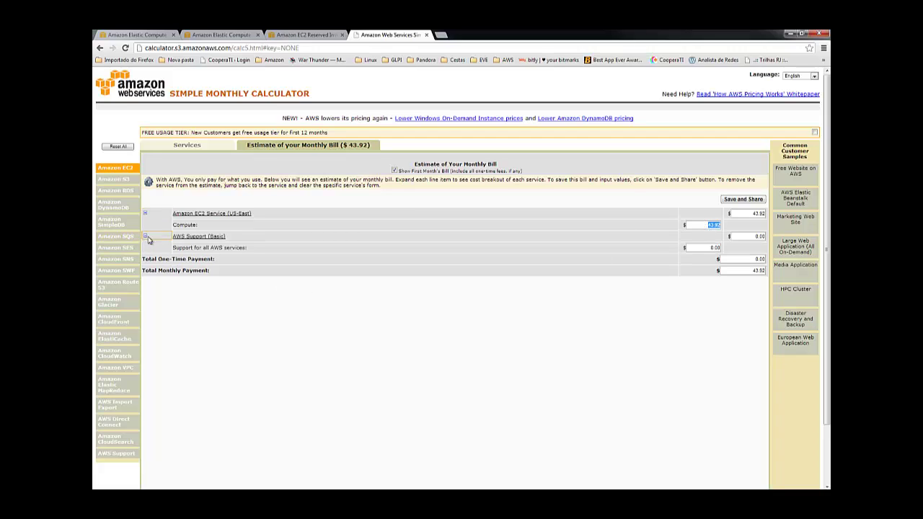
Return to the EC2 service inputs and add one Standard EBS volume described as DATA with 10 GB of storage.
{"action": "left_click", "coordinate": [186, 147]}
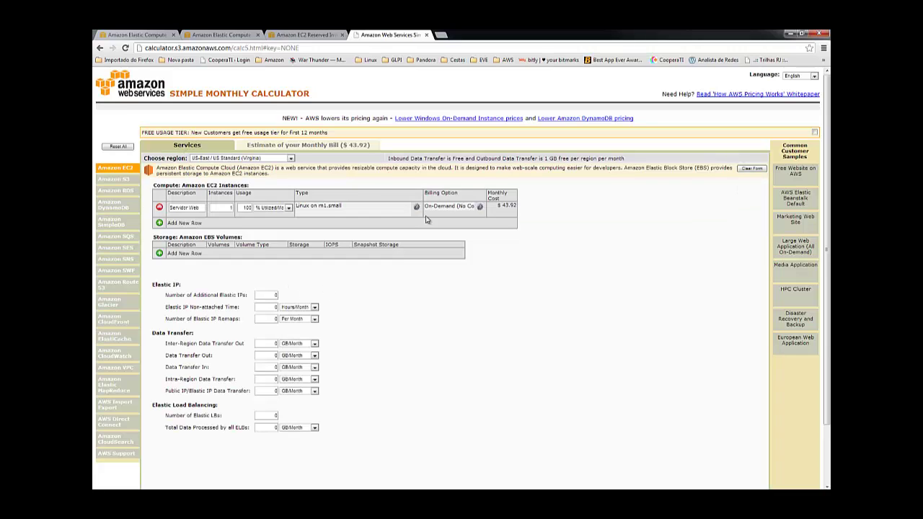
{"action": "left_click", "coordinate": [160, 254]}
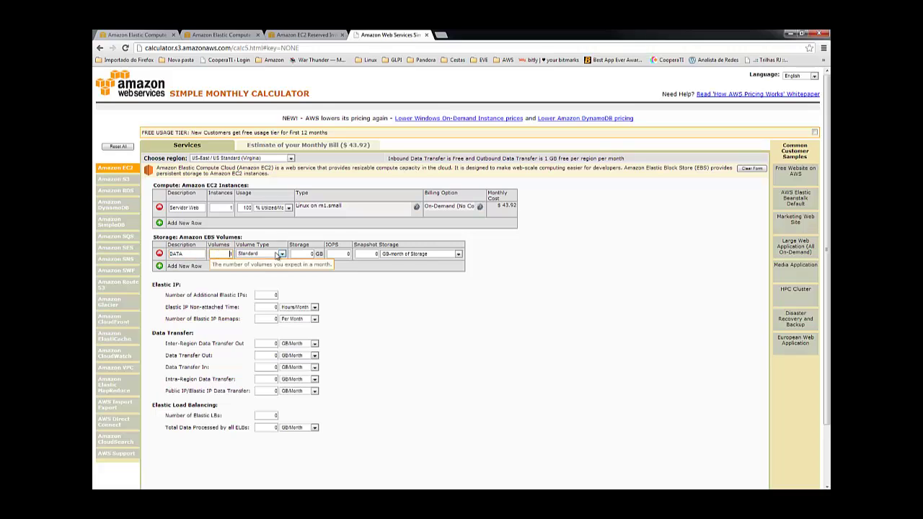
{"action": "left_click", "coordinate": [281, 255]}
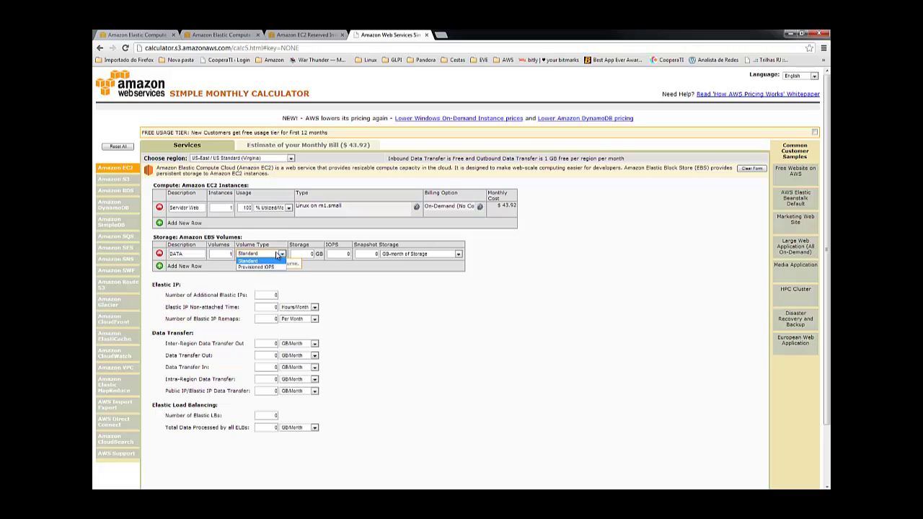
{"action": "left_click", "coordinate": [278, 255]}
{"action": "left_click", "coordinate": [298, 254]}
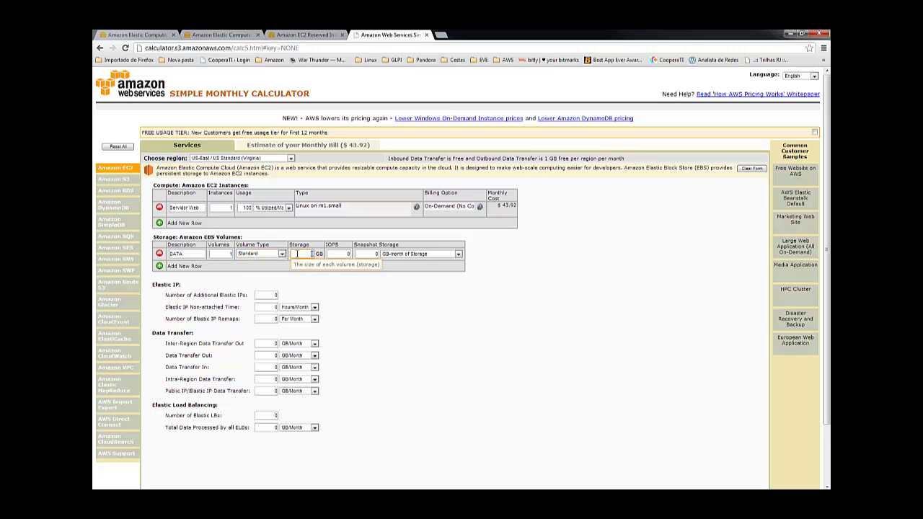
{"action": "type", "text": "2"}
{"action": "key", "text": "BackSpace"}
{"action": "type", "text": "10"}
Set the DATA volume's snapshot storage to 10 GB-month of Storage.
{"action": "left_click", "coordinate": [375, 254]}
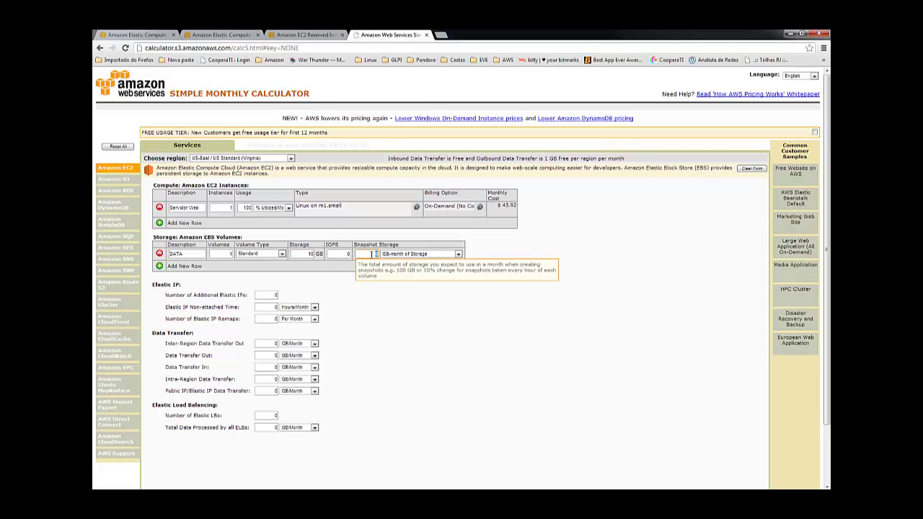
{"action": "type", "text": "10"}
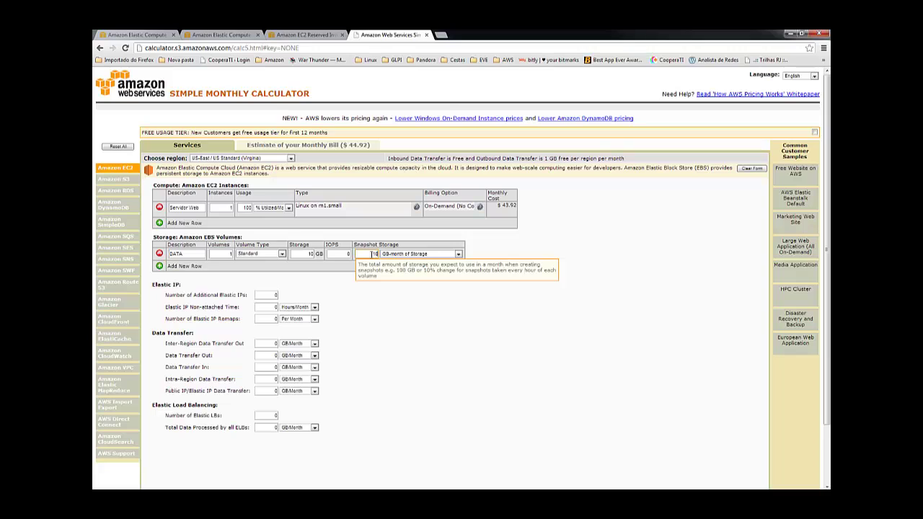
{"action": "left_click", "coordinate": [491, 293]}
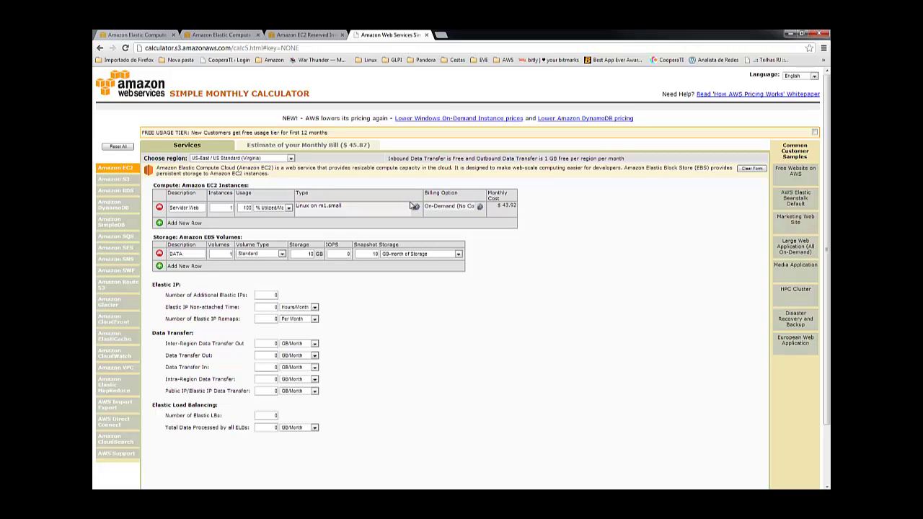
Change the Servidor Web instance's billing option to 3 Yr Heavy Reserved and save it.
{"action": "left_click", "coordinate": [480, 207]}
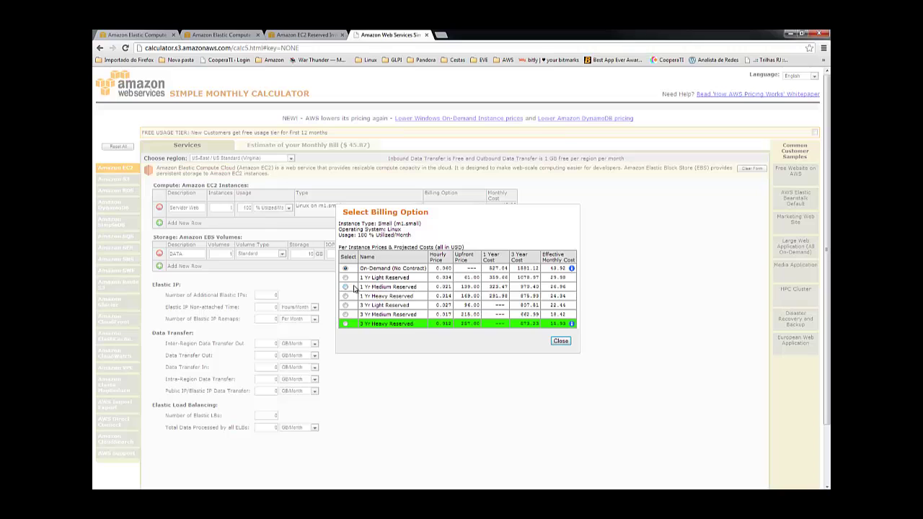
{"action": "left_click", "coordinate": [345, 324]}
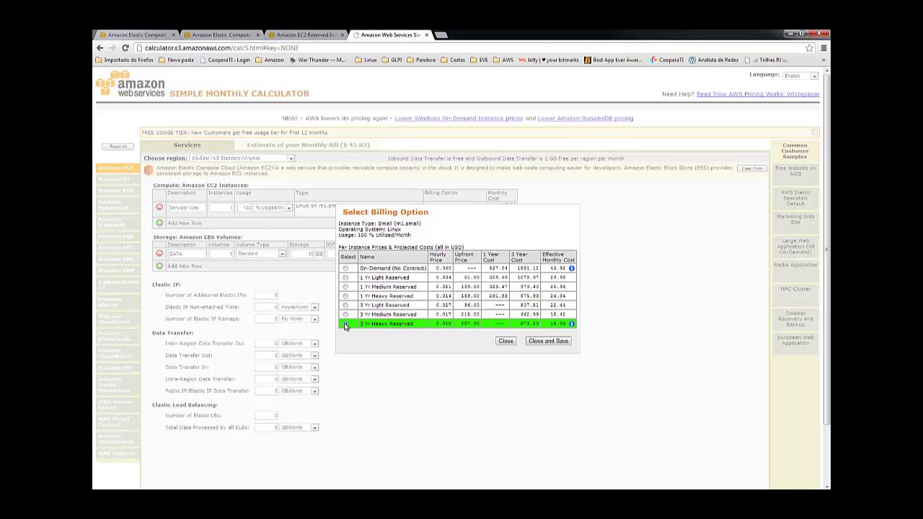
{"action": "left_click", "coordinate": [345, 325]}
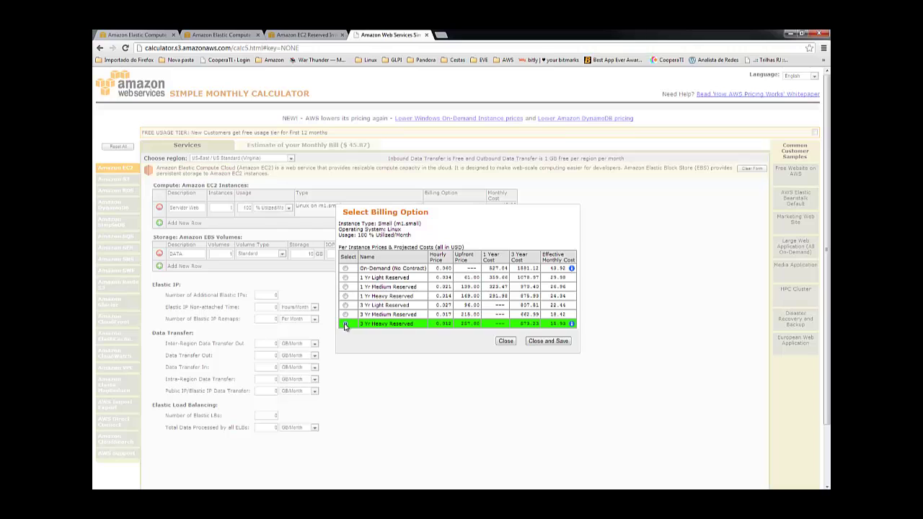
{"action": "left_click", "coordinate": [547, 341]}
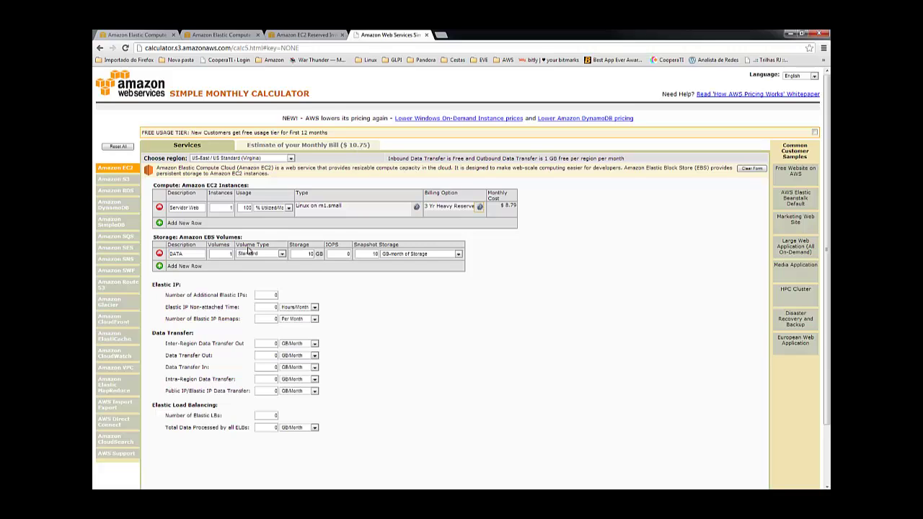
Review the Elastic IP and Data Transfer fields, highlighting the inter-region and outbound labels and reading the Data Transfer Out description.
{"action": "scroll", "coordinate": [233, 261], "scroll_direction": "down", "scroll_amount": 1}
{"action": "double_click", "coordinate": [184, 226]}
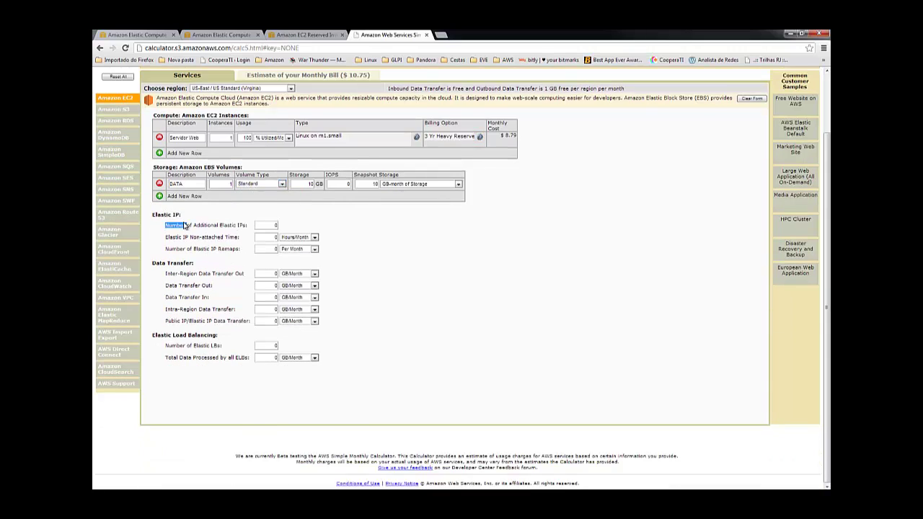
{"action": "triple_click", "coordinate": [174, 264]}
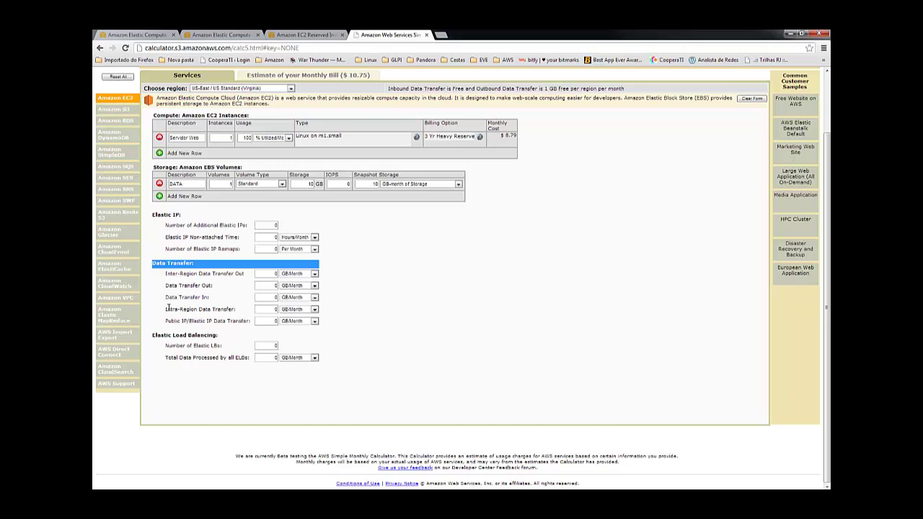
{"action": "triple_click", "coordinate": [175, 275]}
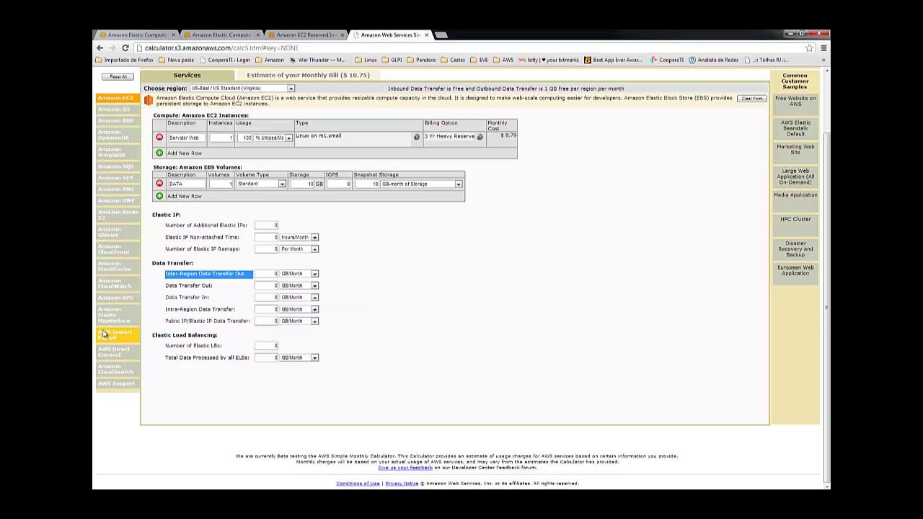
{"action": "double_click", "coordinate": [175, 285]}
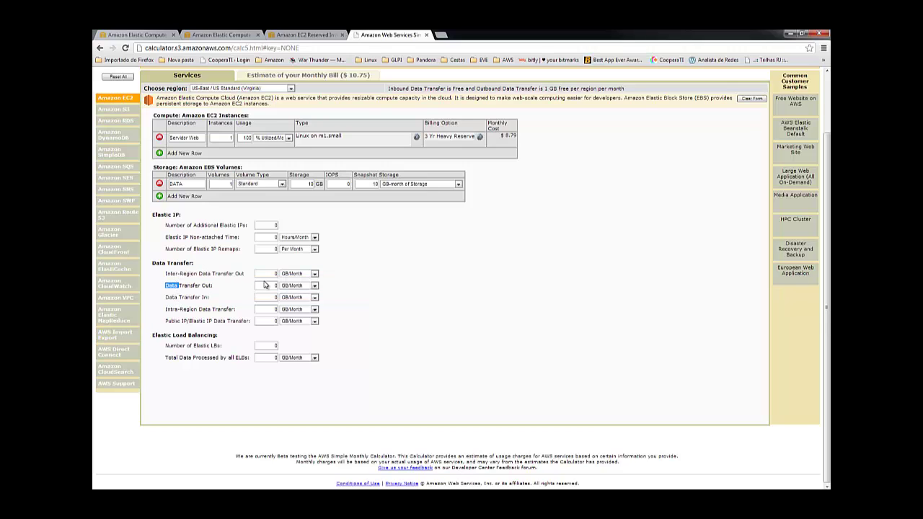
{"action": "left_click", "coordinate": [266, 284]}
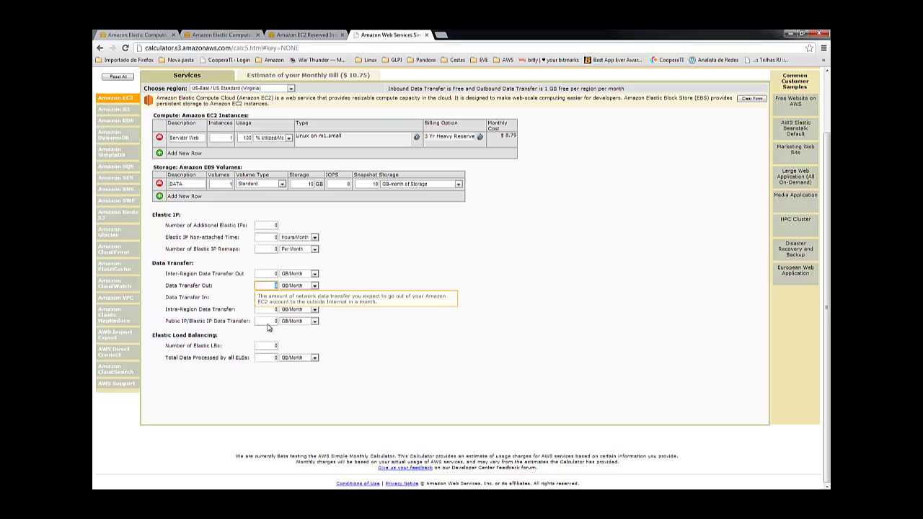
{"action": "left_click", "coordinate": [457, 316]}
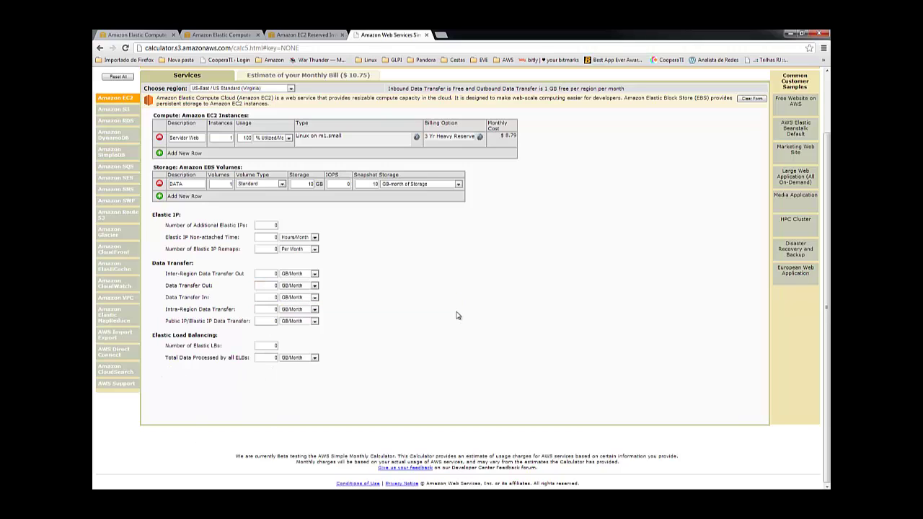
Set the EC2 Data Transfer Out to 10 GB/Month and Data Transfer In to 5 GB/Month.
{"action": "left_click", "coordinate": [266, 286]}
{"action": "left_click", "coordinate": [266, 285]}
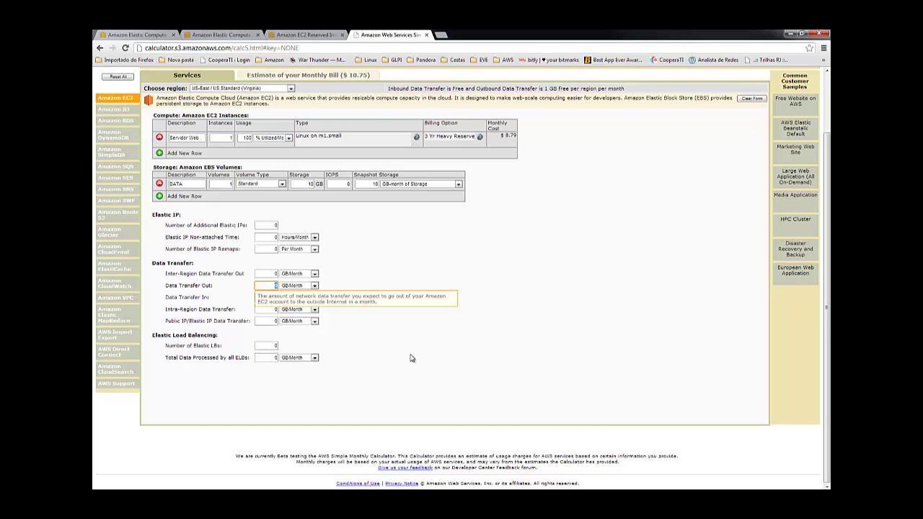
{"action": "type", "text": "10"}
{"action": "left_click", "coordinate": [266, 309]}
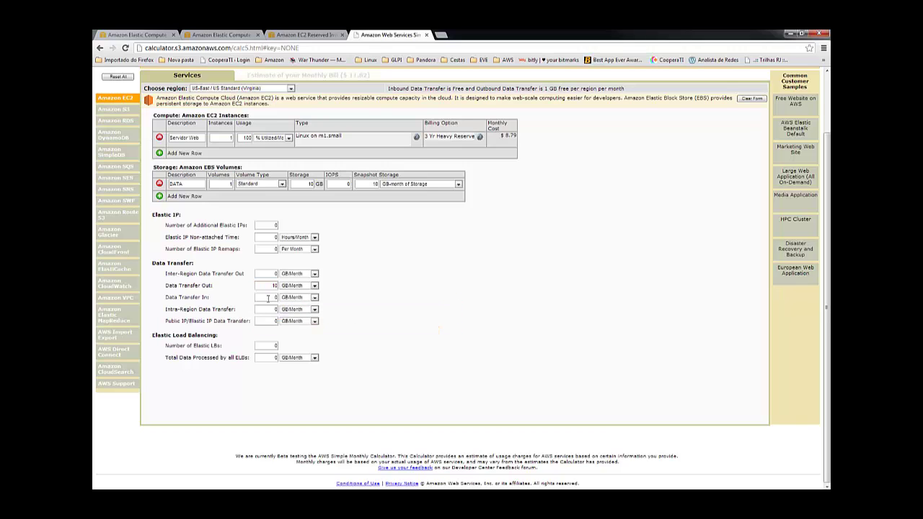
{"action": "left_click", "coordinate": [269, 298]}
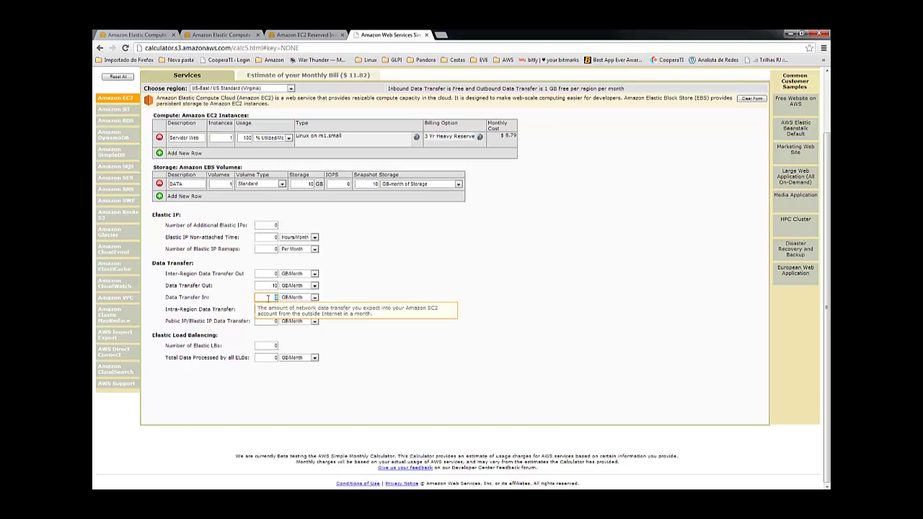
{"action": "type", "text": "5"}
{"action": "left_click", "coordinate": [430, 290]}
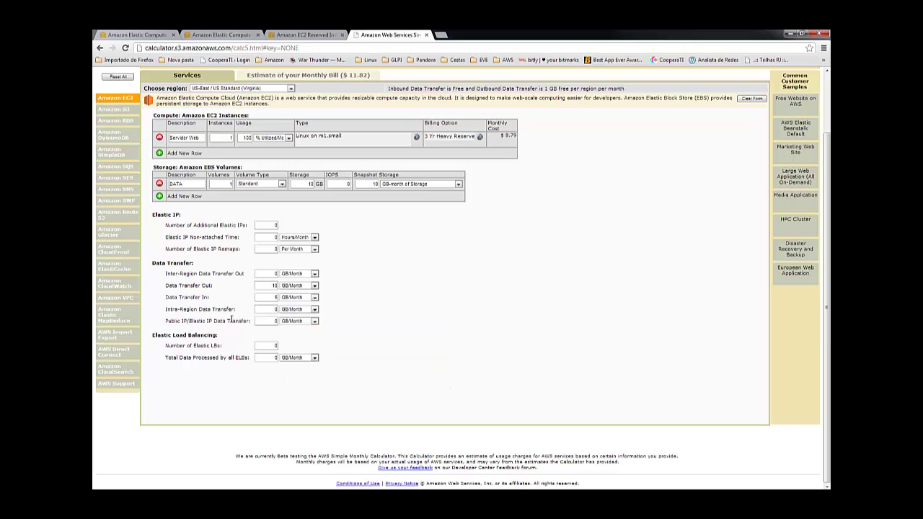
Review the Elastic Load Balancing section and the Inter-Region and Intra-Region Data Transfer fields, highlighting their labels.
{"action": "mouse_move", "coordinate": [192, 321]}
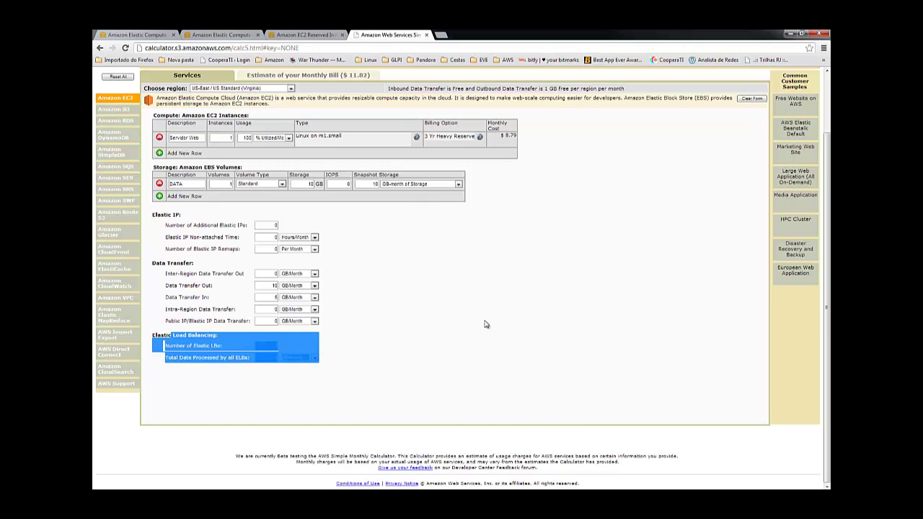
{"action": "left_click", "coordinate": [267, 275]}
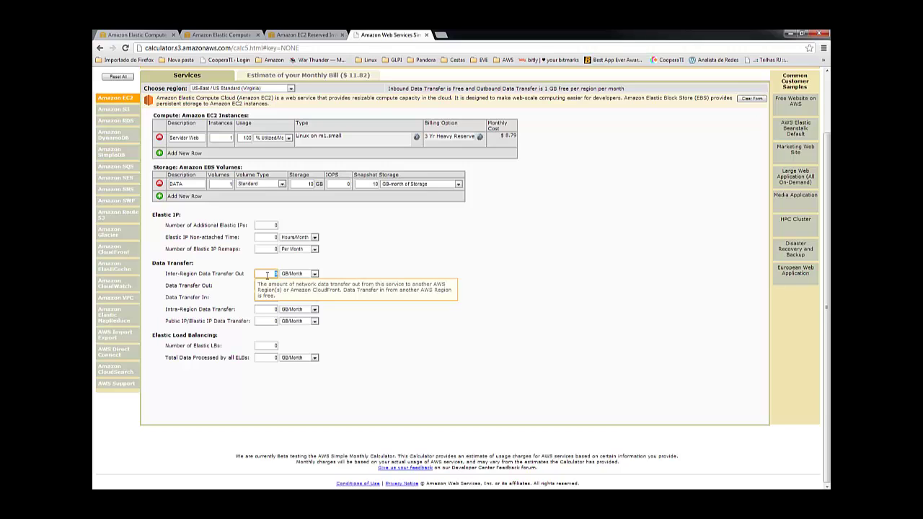
{"action": "triple_click", "coordinate": [204, 274]}
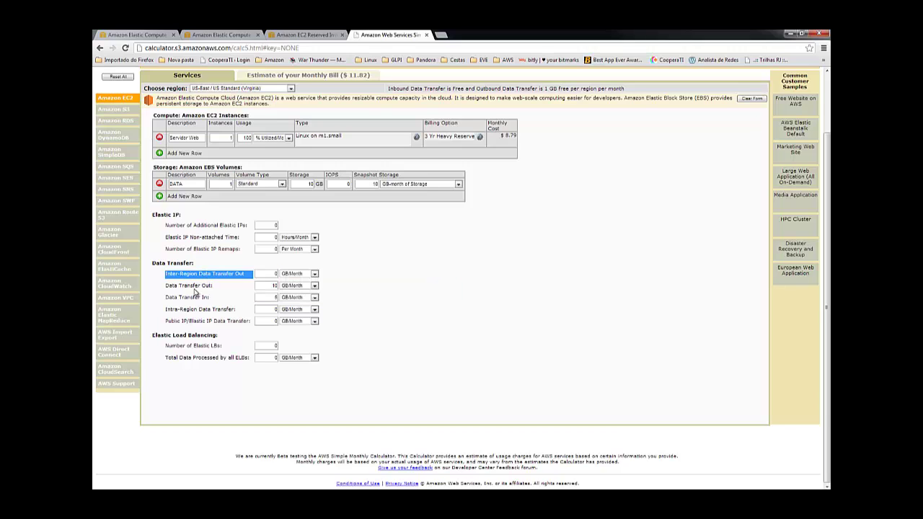
{"action": "triple_click", "coordinate": [193, 309]}
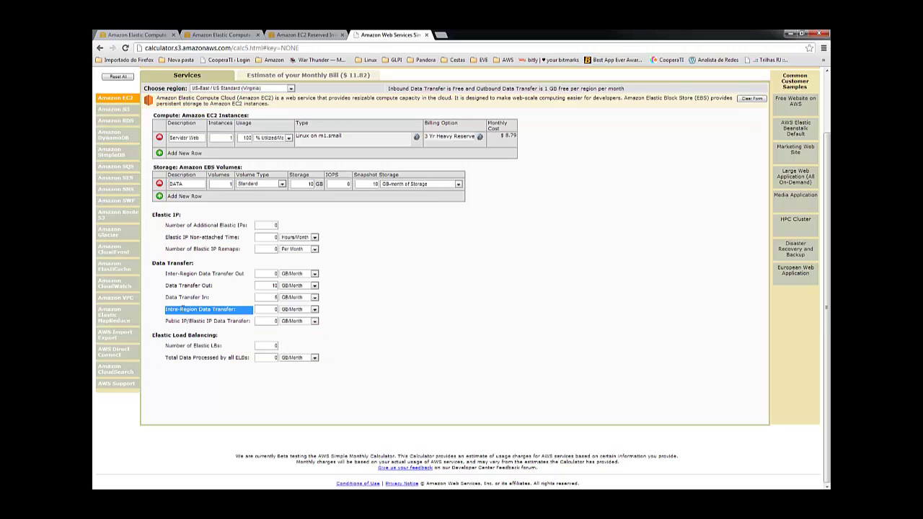
{"action": "left_click", "coordinate": [182, 321]}
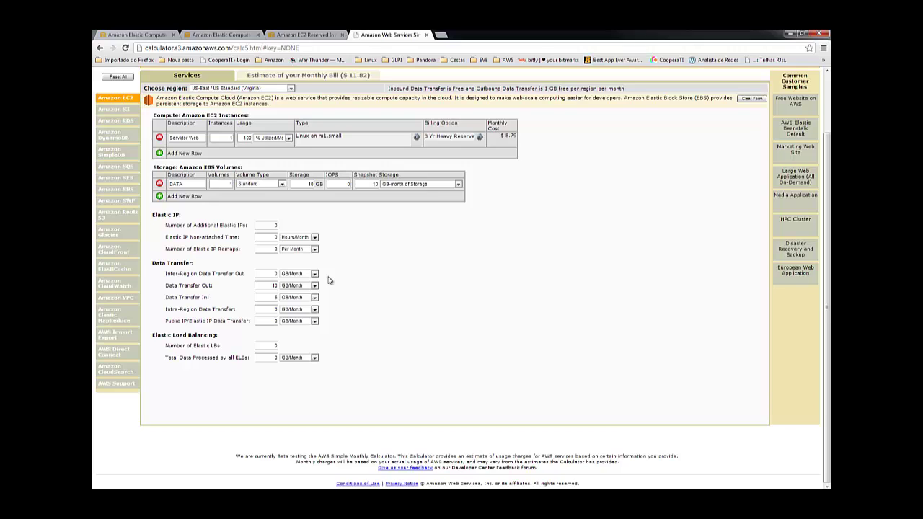
Set the EC2 Inter-Region Data Transfer Out to 10 GB/Month.
{"action": "left_click", "coordinate": [270, 273]}
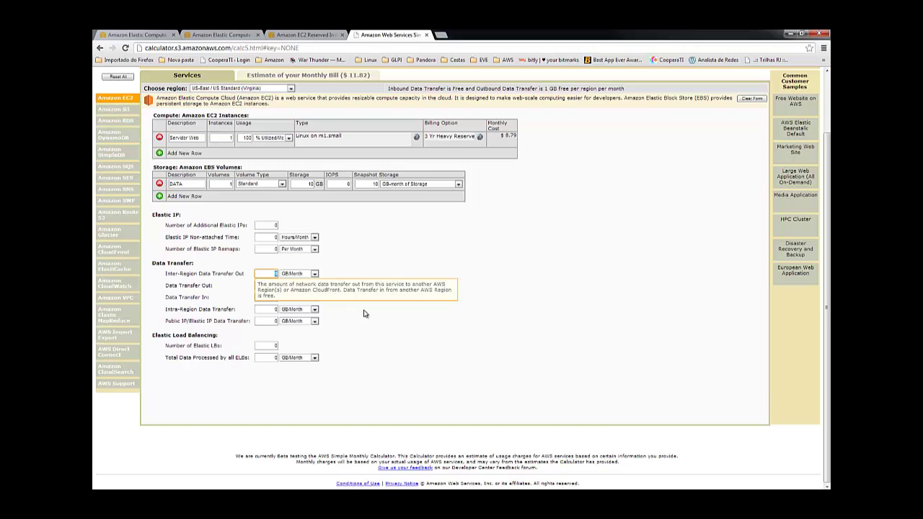
{"action": "type", "text": "10"}
{"action": "left_click", "coordinate": [386, 297]}
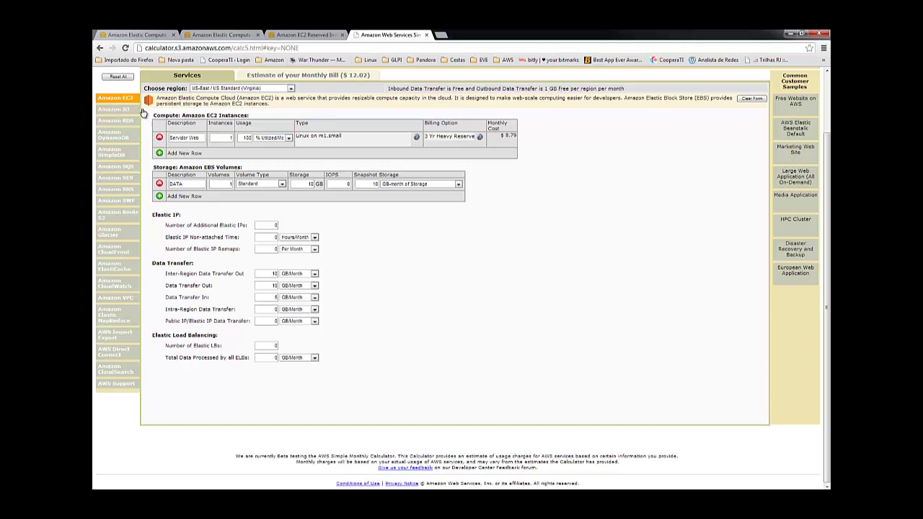
Go to the Amazon S3 inputs and set Reduced Redundancy Storage to 10 GB.
{"action": "left_click", "coordinate": [126, 111]}
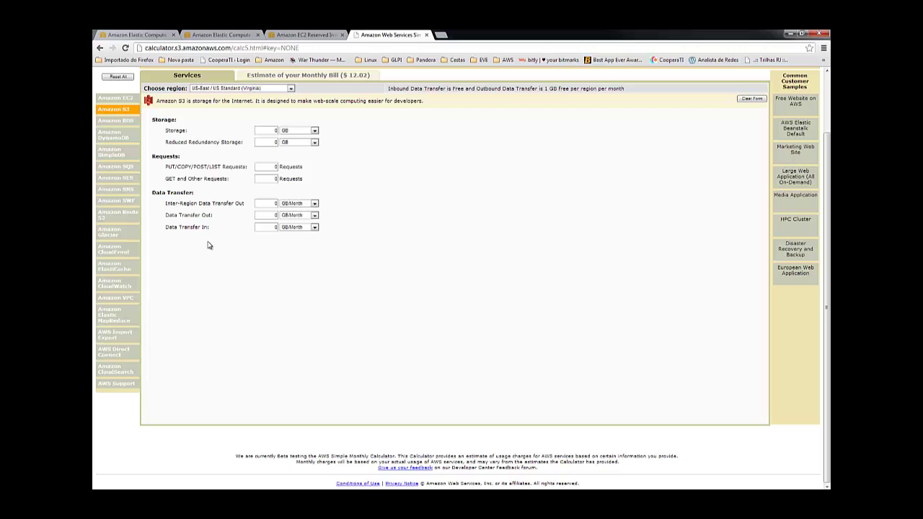
{"action": "left_click", "coordinate": [267, 142]}
{"action": "type", "text": "10"}
{"action": "left_click", "coordinate": [340, 246]}
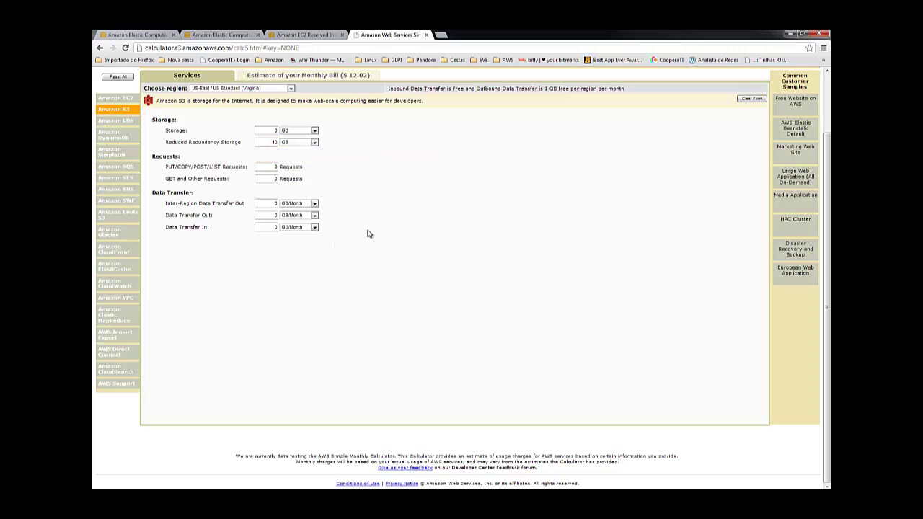
Set the S3 PUT/COPY/POST/LIST Requests to 2000 and recheck the field's description.
{"action": "left_click", "coordinate": [264, 167]}
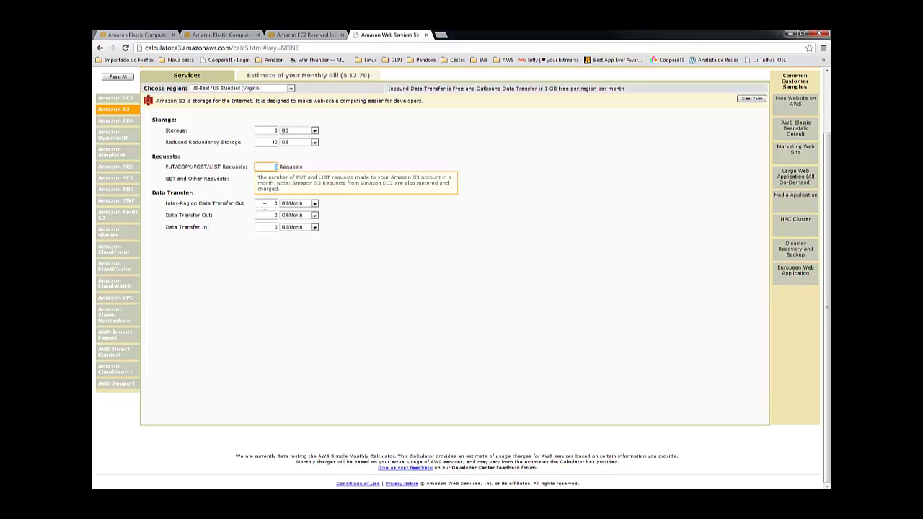
{"action": "type", "text": "2000"}
{"action": "left_click", "coordinate": [411, 263]}
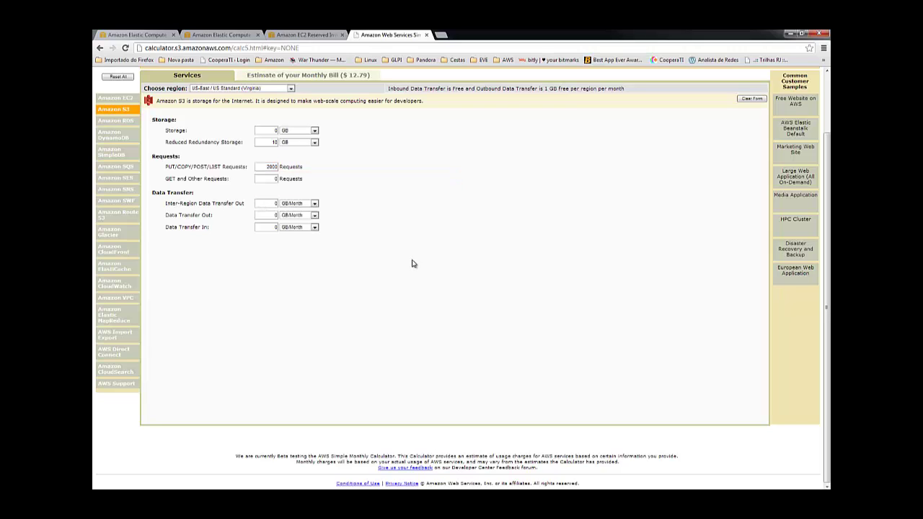
{"action": "left_click", "coordinate": [265, 167]}
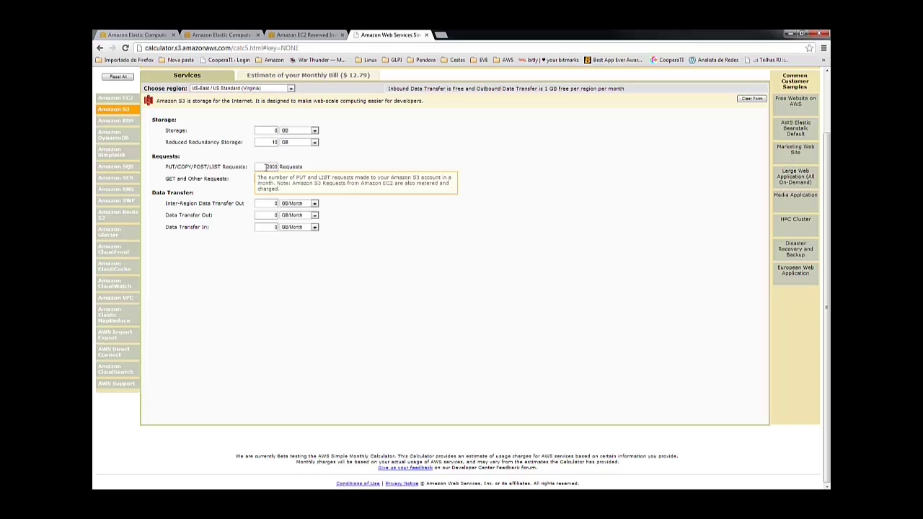
{"action": "left_click", "coordinate": [263, 273]}
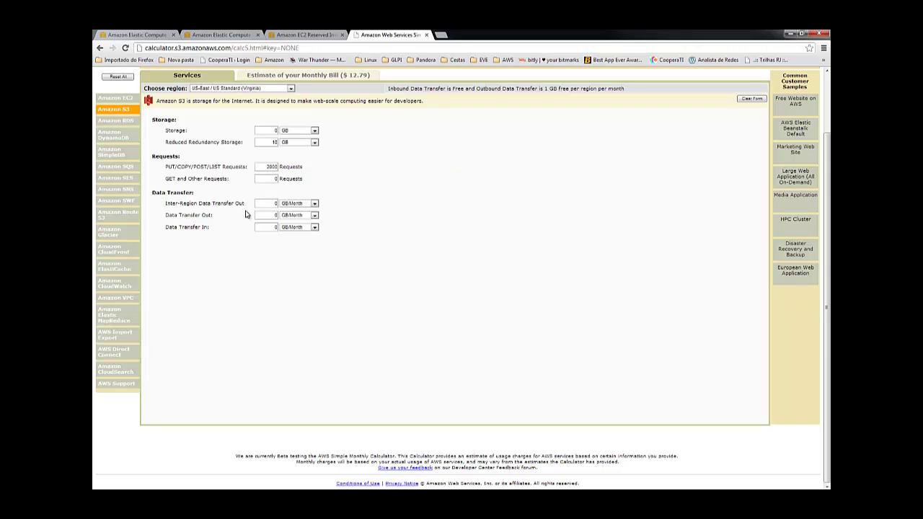
Set the S3 GET and Other Requests to 1000.
{"action": "left_click", "coordinate": [264, 180]}
{"action": "double_click", "coordinate": [265, 180]}
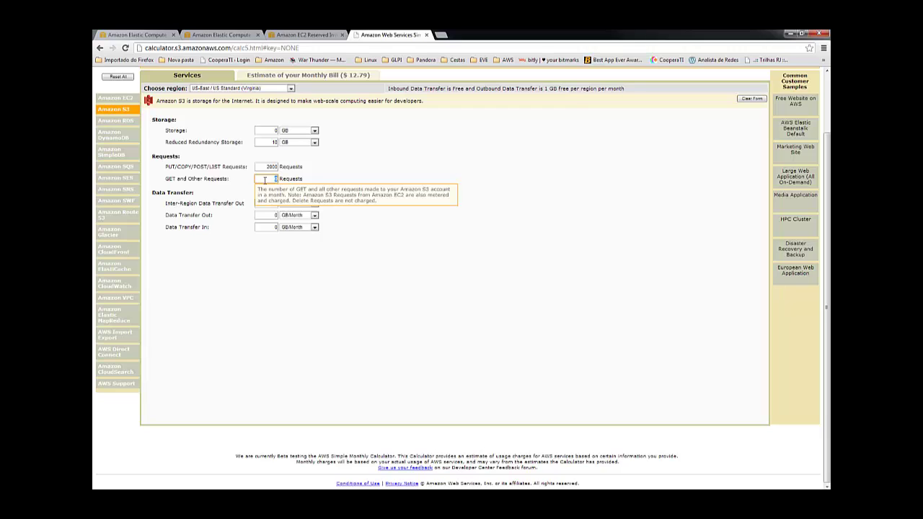
{"action": "type", "text": "1000"}
{"action": "left_click", "coordinate": [235, 311]}
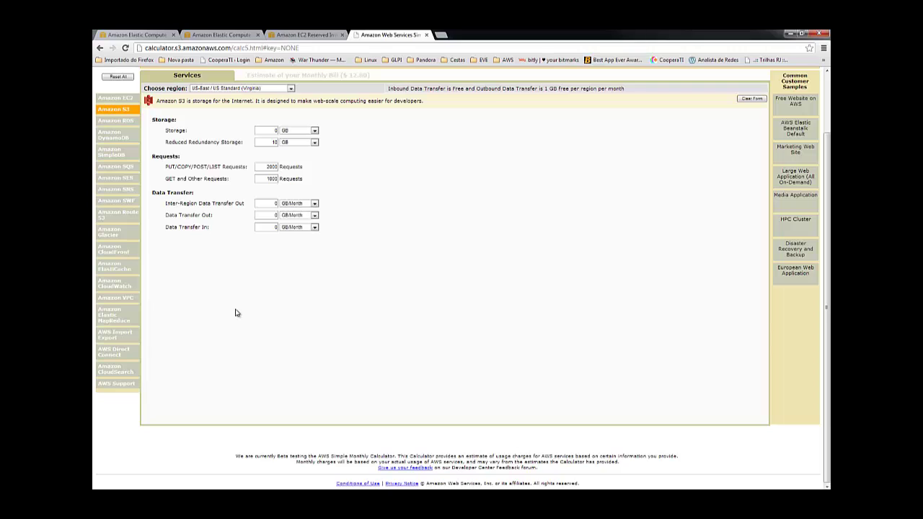
Set both the S3 Inter-Region Data Transfer Out and the S3 Data Transfer Out to 5 GB/Month.
{"action": "triple_click", "coordinate": [175, 202]}
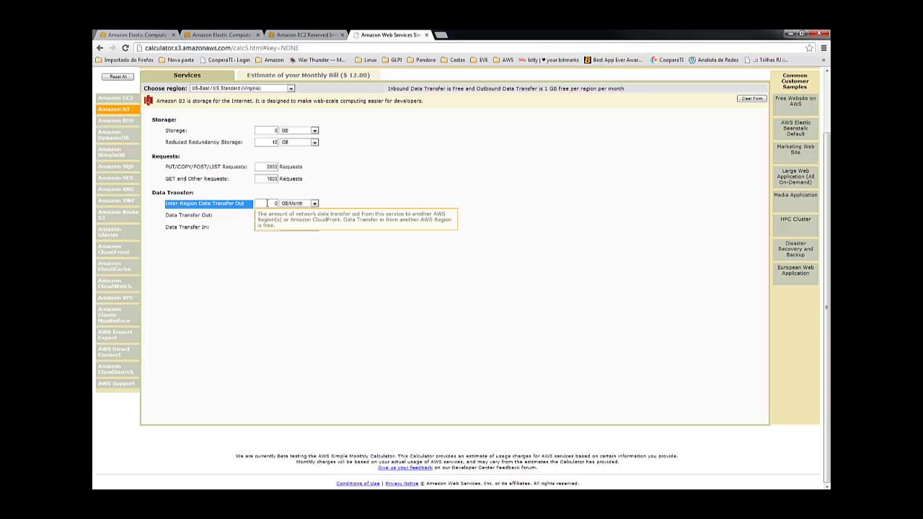
{"action": "key", "text": "Tab"}
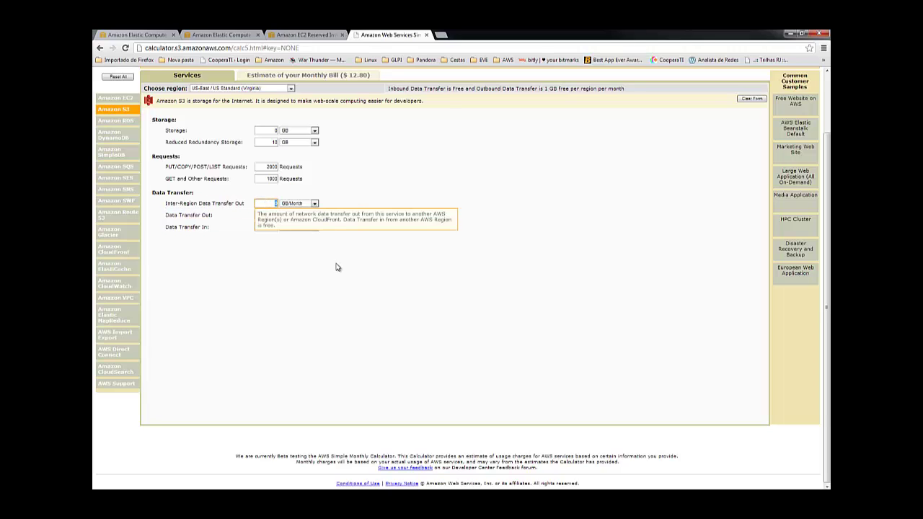
{"action": "type", "text": "5"}
{"action": "left_click", "coordinate": [335, 267]}
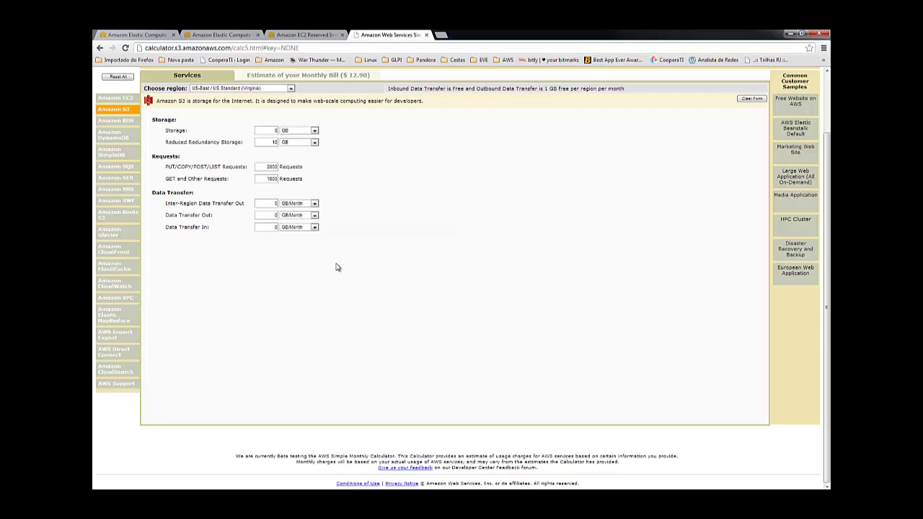
{"action": "left_click", "coordinate": [268, 216]}
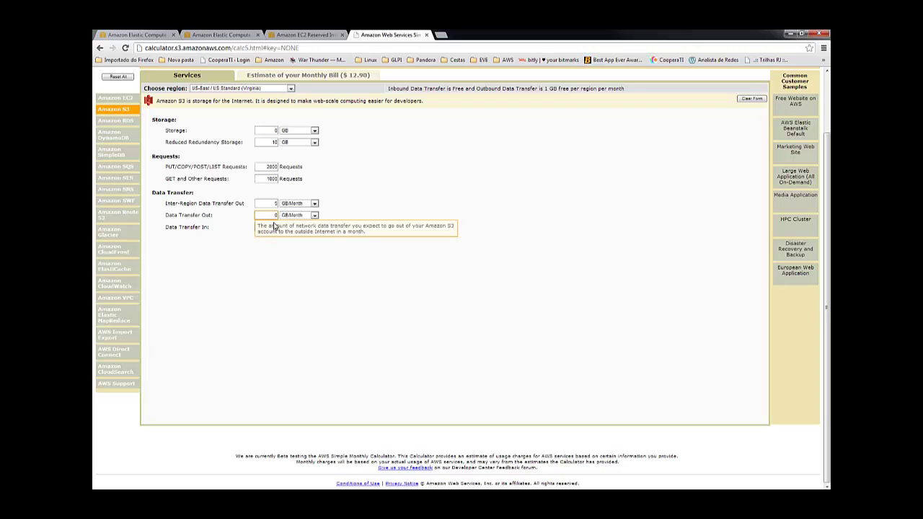
{"action": "double_click", "coordinate": [275, 216]}
{"action": "type", "text": "5"}
{"action": "left_click", "coordinate": [266, 241]}
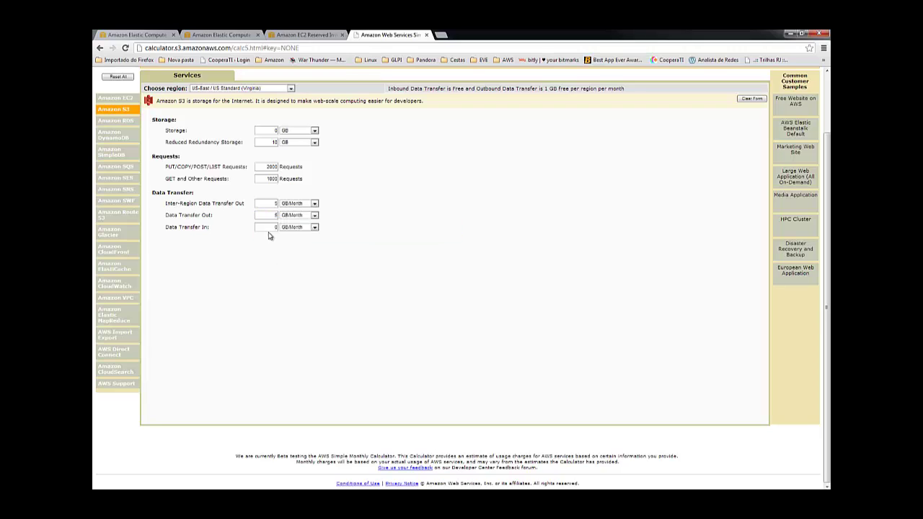
Set the S3 Data Transfer In to 10 GB/Month and re-enter 5 GB/Month for Data Transfer Out.
{"action": "double_click", "coordinate": [273, 228]}
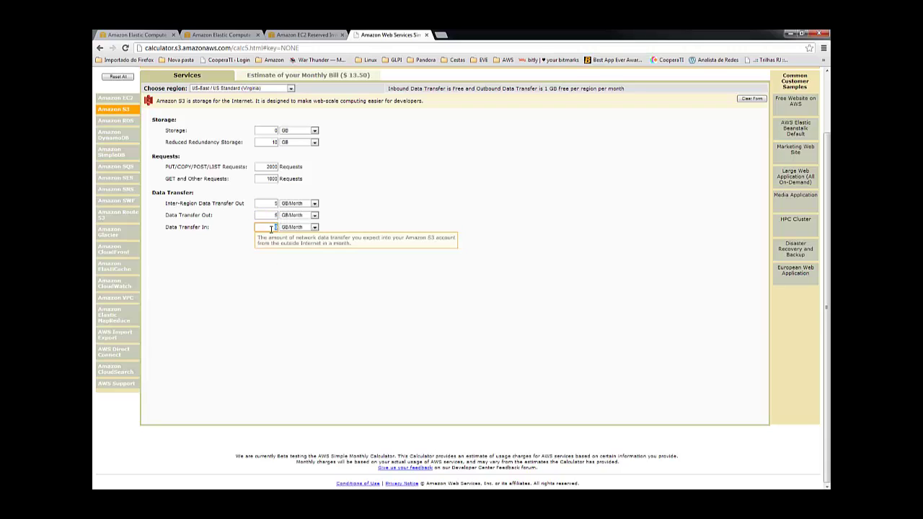
{"action": "type", "text": "10"}
{"action": "left_click", "coordinate": [266, 259]}
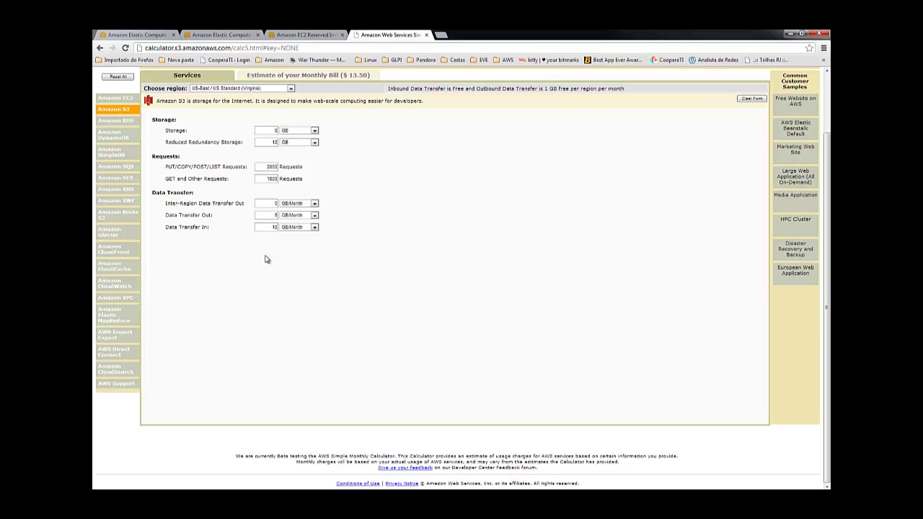
{"action": "double_click", "coordinate": [264, 215]}
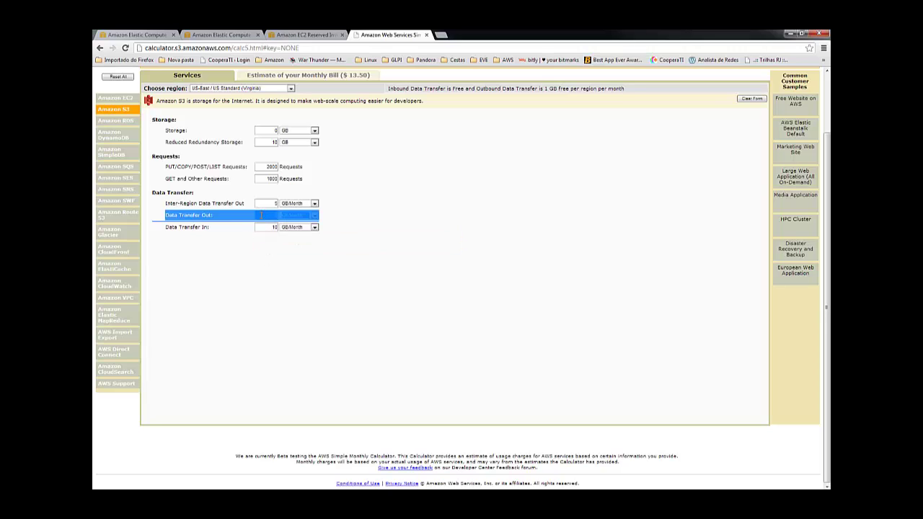
{"action": "type", "text": "5"}
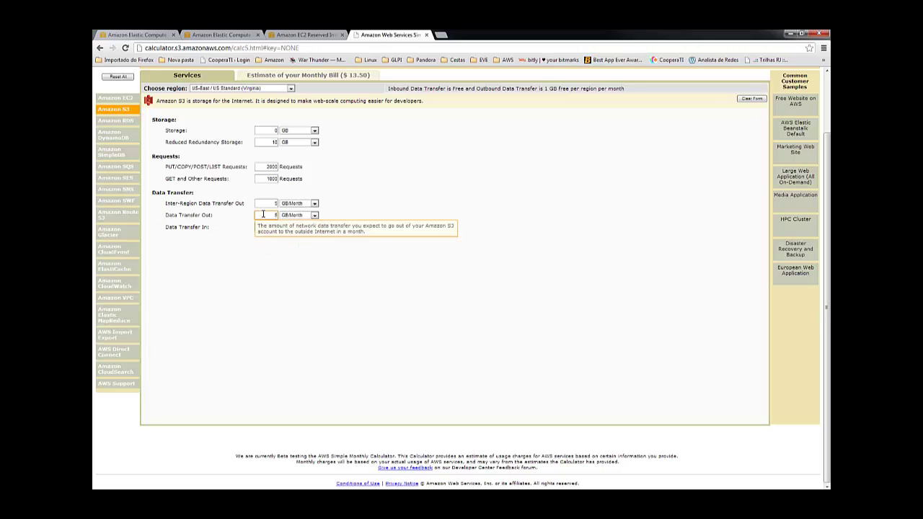
{"action": "left_click", "coordinate": [274, 310]}
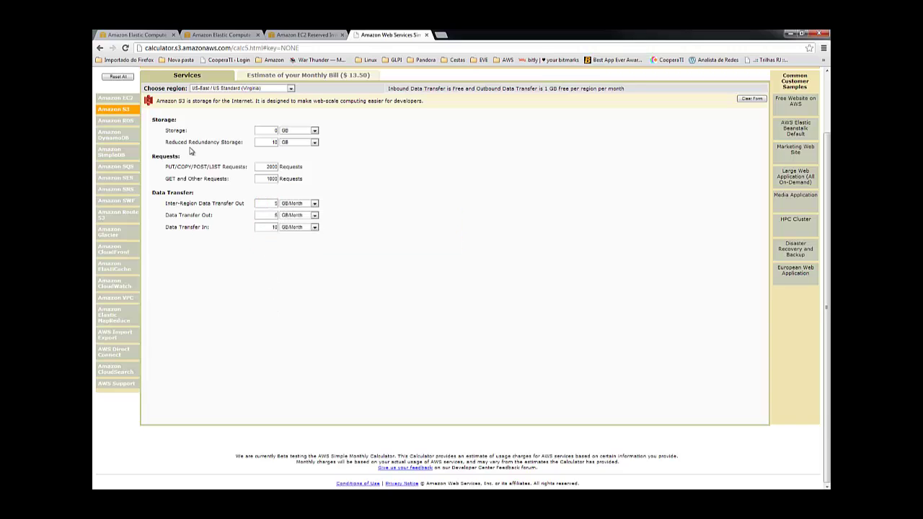
Review the On-demand and Reserved DB Instances sections of Amazon RDS, checking back against the EC2 inputs.
{"action": "left_click", "coordinate": [125, 123]}
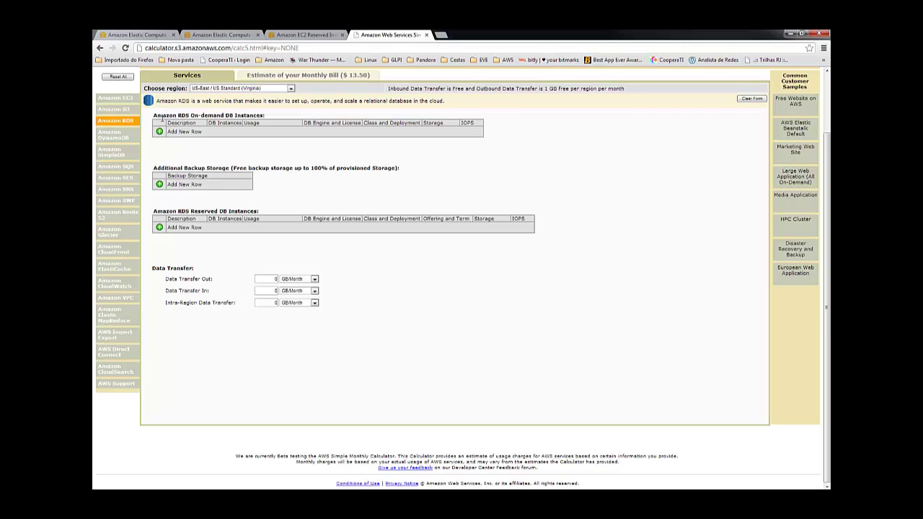
{"action": "left_click_drag", "start_coordinate": [162, 115], "coordinate": [274, 114]}
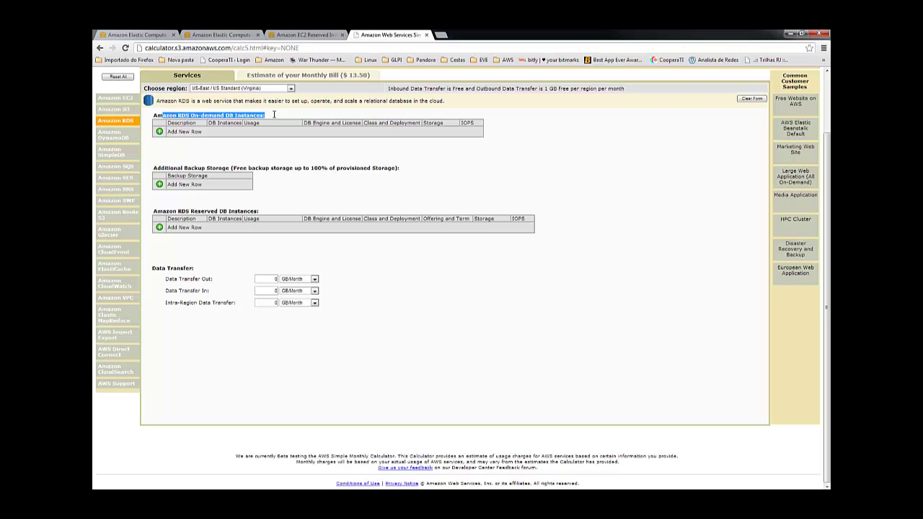
{"action": "left_click_drag", "start_coordinate": [166, 211], "coordinate": [331, 209]}
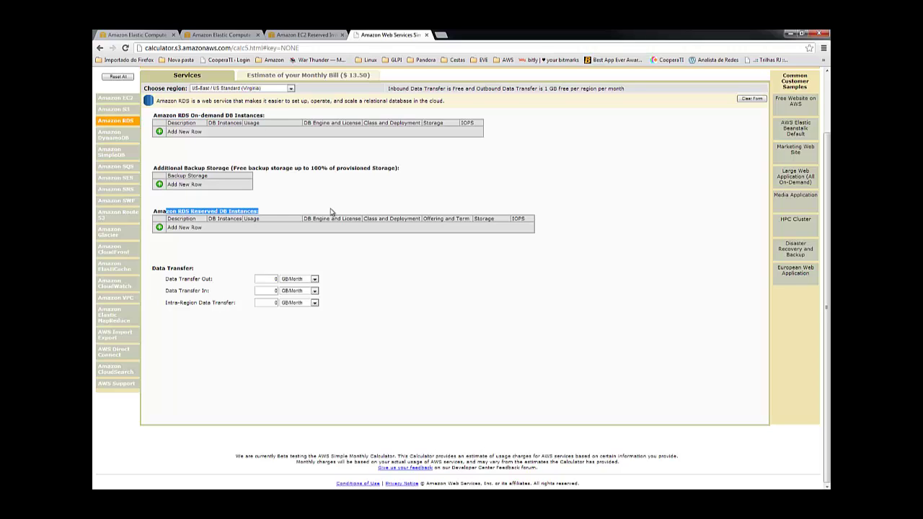
{"action": "left_click", "coordinate": [118, 98]}
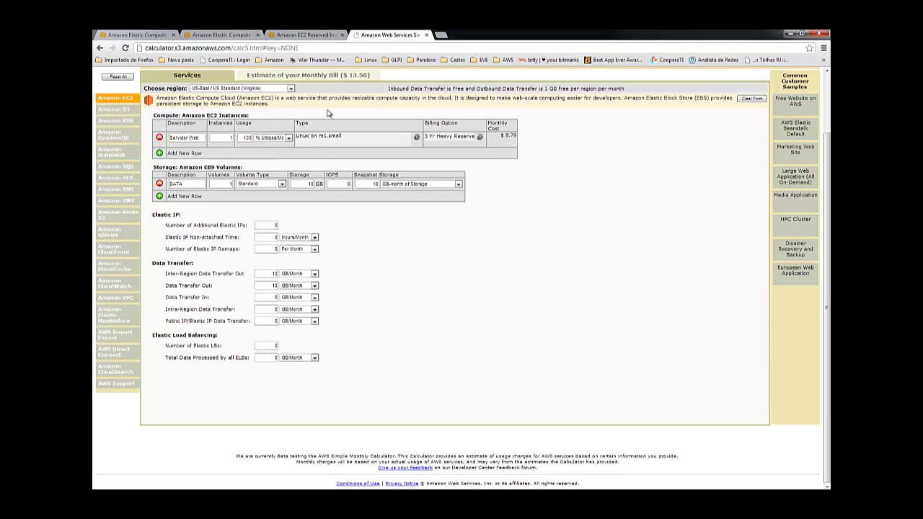
{"action": "left_click", "coordinate": [117, 120]}
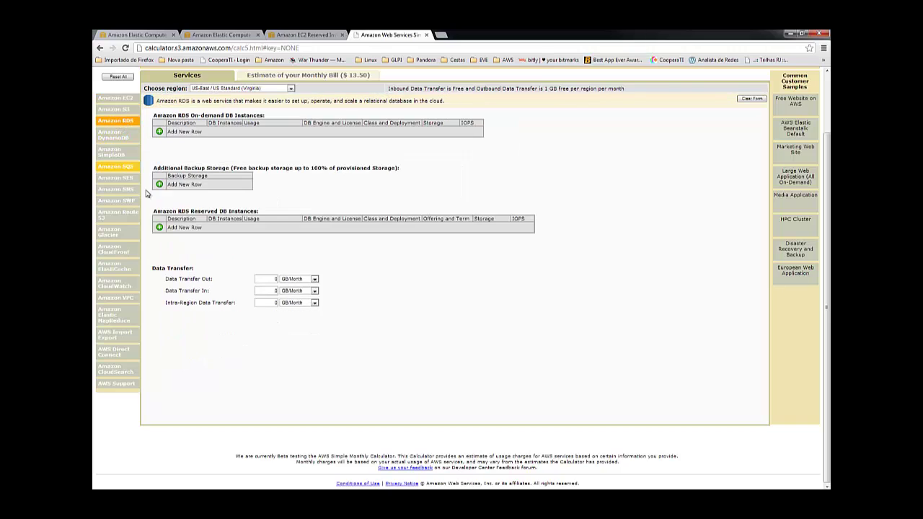
Add an Amazon RDS Reserved DB Instances row with the description DB and 1 DB instance.
{"action": "left_click", "coordinate": [158, 228]}
{"action": "left_click", "coordinate": [179, 229]}
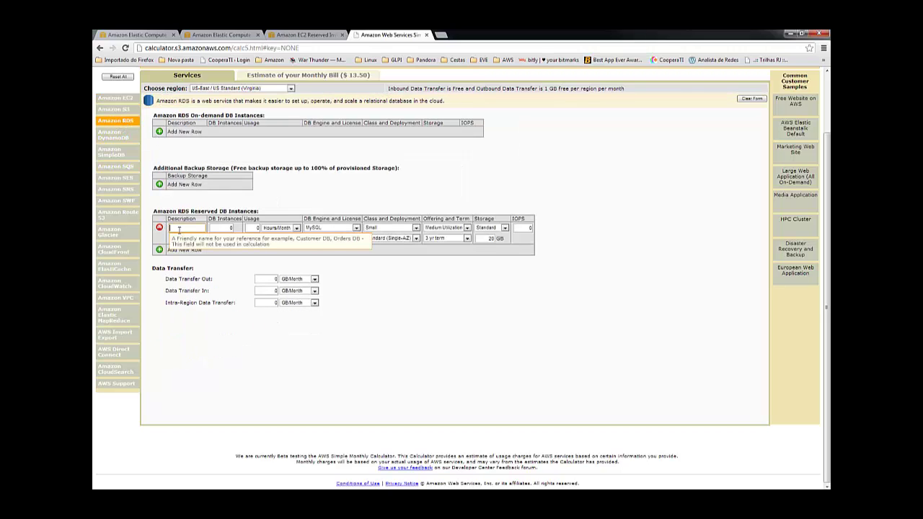
{"action": "type", "text": "DB"}
{"action": "left_click", "coordinate": [227, 228]}
{"action": "type", "text": "1"}
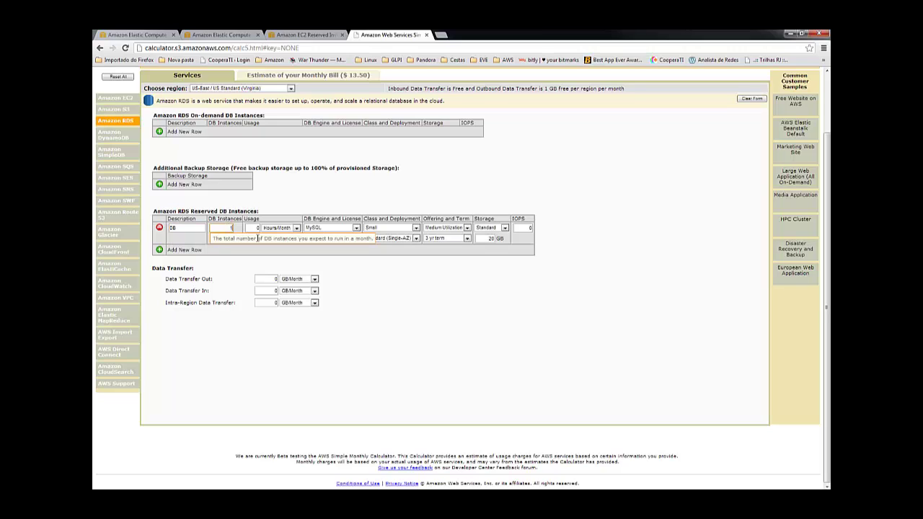
{"action": "key", "text": "Tab"}
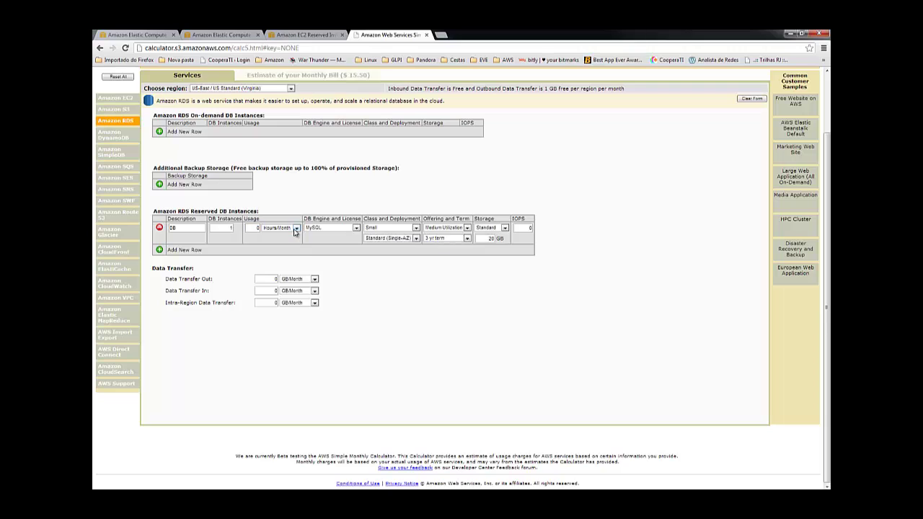
Set the reserved DB instance's usage to 100 % Utilized/Month with MySQL as the DB engine.
{"action": "left_click", "coordinate": [295, 228]}
{"action": "left_click", "coordinate": [282, 242]}
{"action": "left_click", "coordinate": [248, 227]}
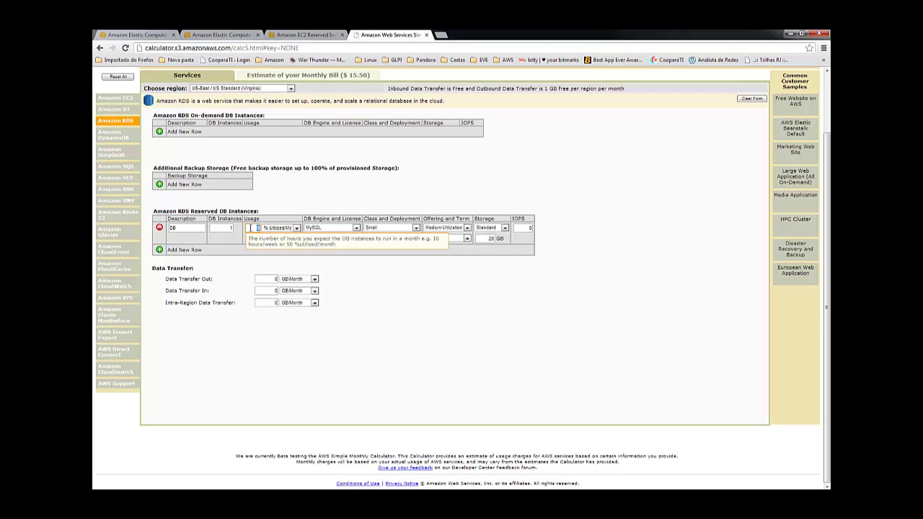
{"action": "type", "text": "100"}
{"action": "left_click", "coordinate": [310, 228]}
{"action": "left_click", "coordinate": [317, 234]}
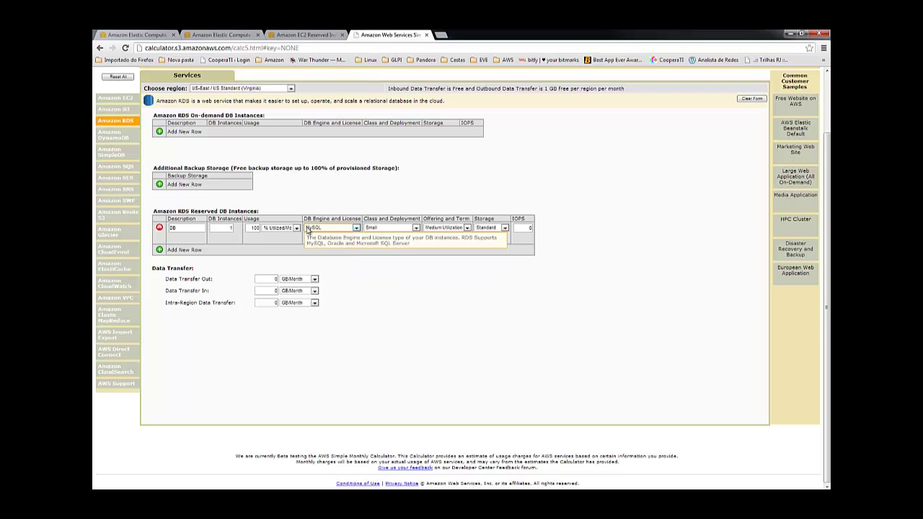
{"action": "left_click", "coordinate": [260, 228]}
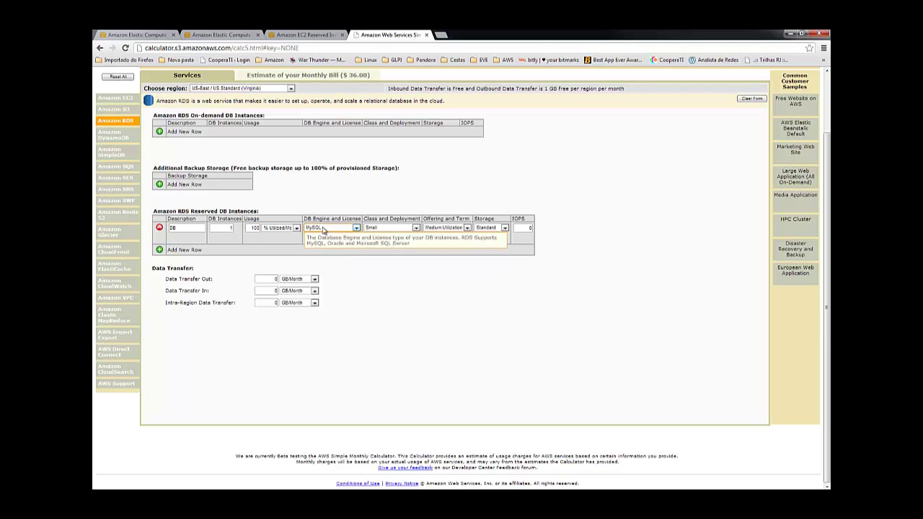
Set the reserved DB instance's class to Micro and its offering to Heavy Utilization.
{"action": "left_click", "coordinate": [388, 229]}
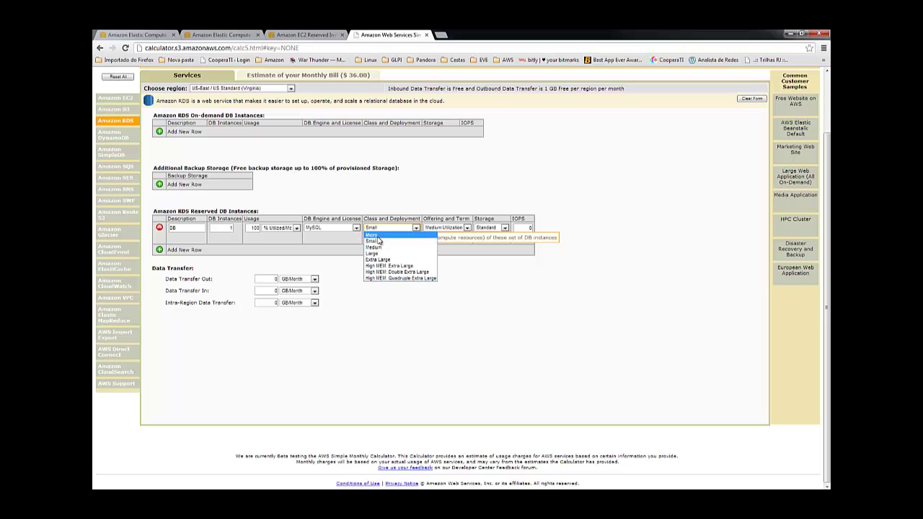
{"action": "left_click", "coordinate": [375, 235]}
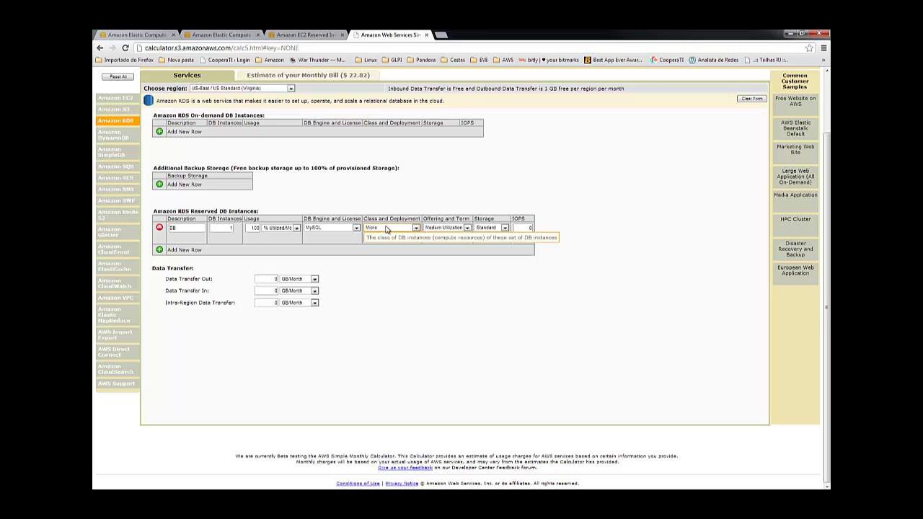
{"action": "left_click", "coordinate": [445, 228]}
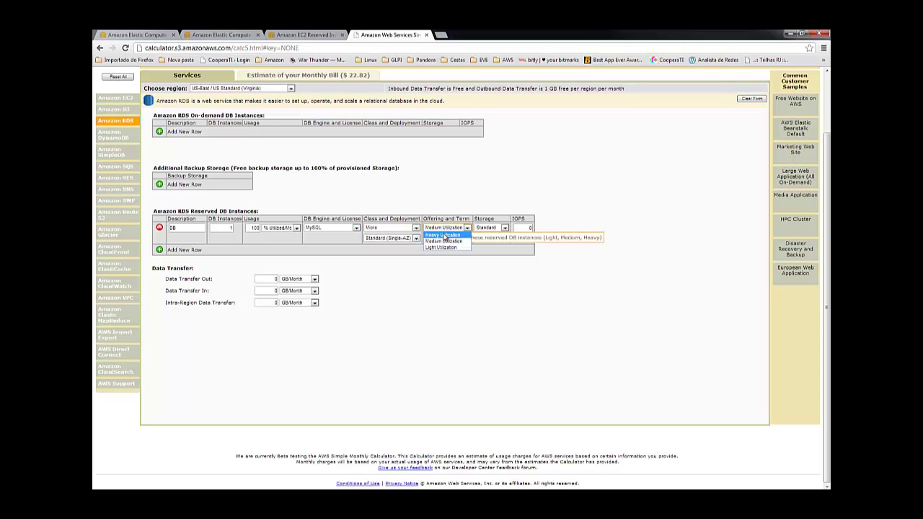
{"action": "left_click", "coordinate": [444, 236]}
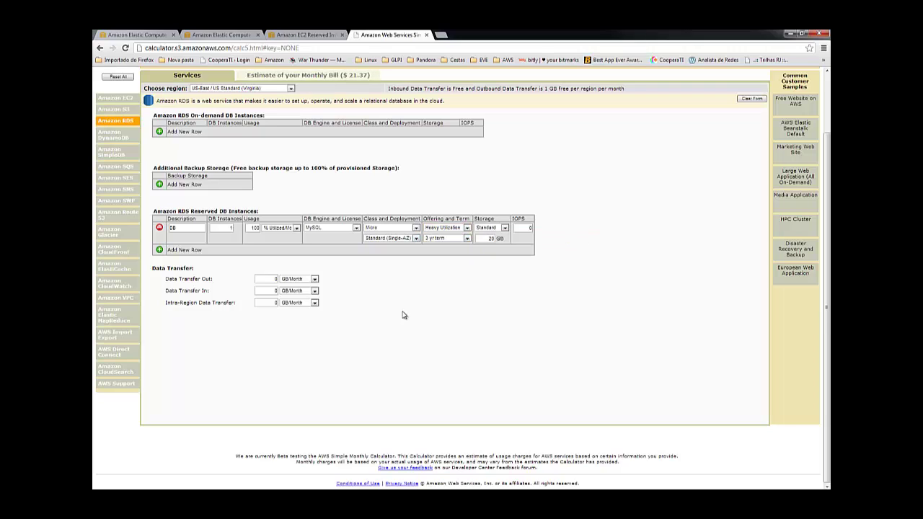
Set the reserved DB instance's deployment to Multi-AZ and its storage to 5 GB.
{"action": "left_click", "coordinate": [415, 238]}
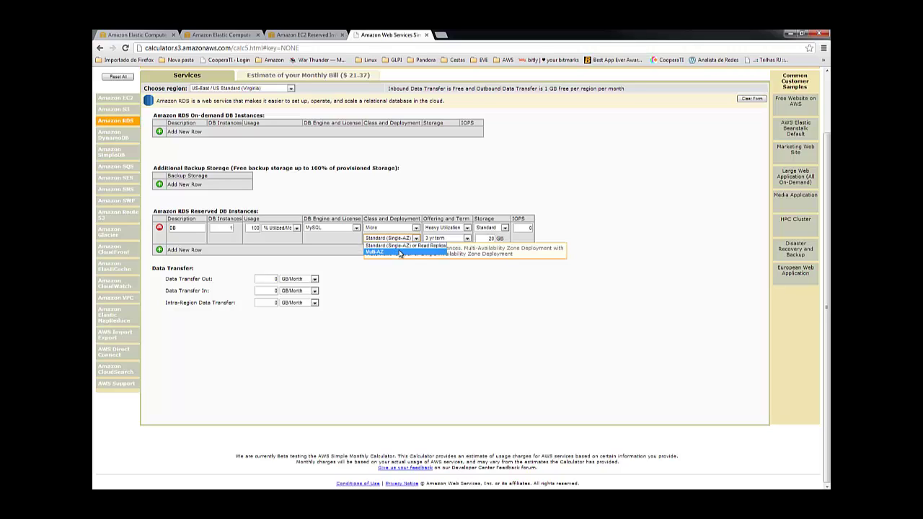
{"action": "left_click", "coordinate": [400, 253]}
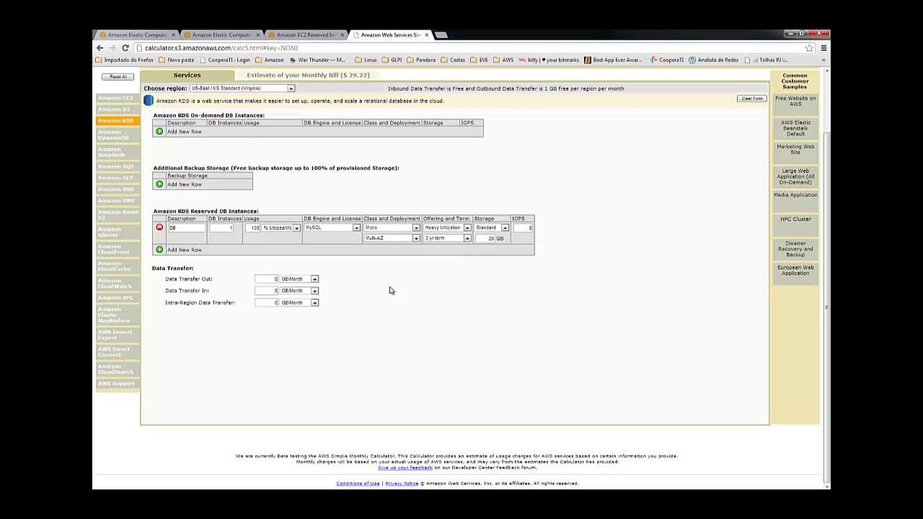
{"action": "double_click", "coordinate": [490, 237]}
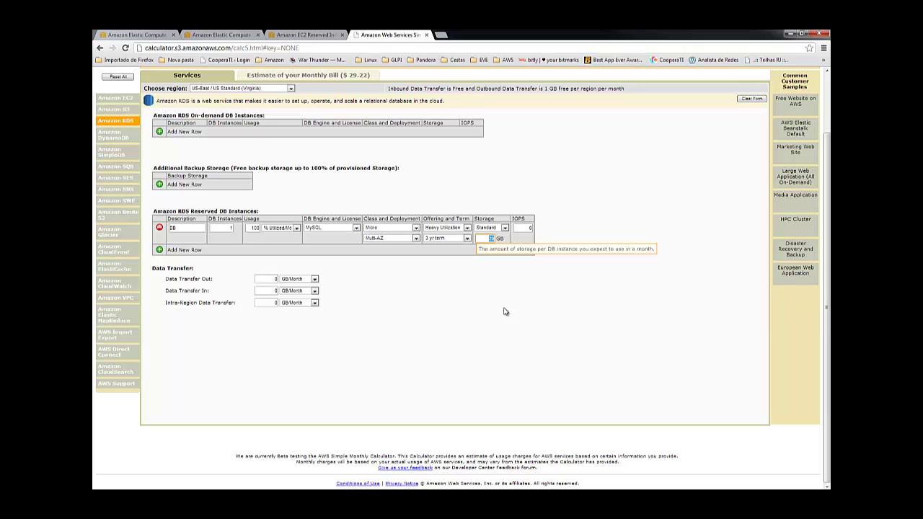
{"action": "type", "text": "1"}
{"action": "left_click", "coordinate": [505, 312]}
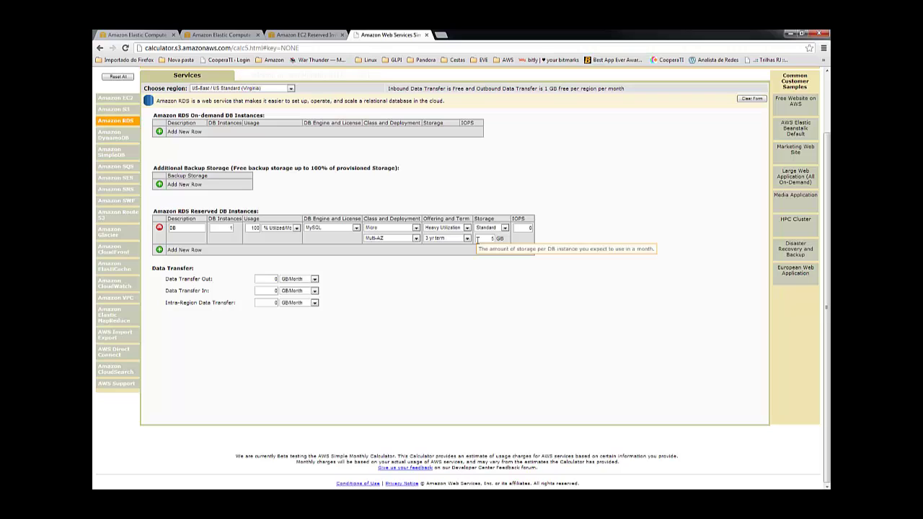
Set the RDS Data Transfer Out to 5 GB/Month and Data Transfer In to 2 GB/Month, and check the Intra-Region Data Transfer field.
{"action": "left_click", "coordinate": [267, 278]}
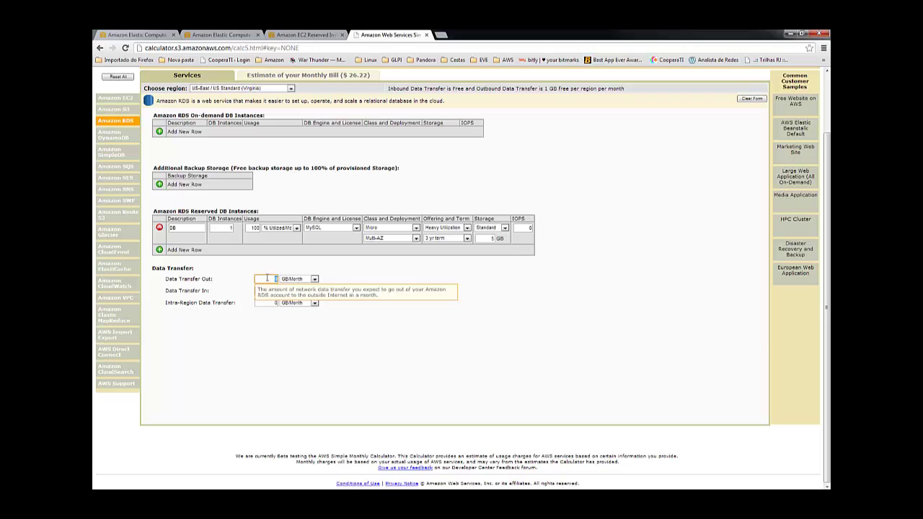
{"action": "type", "text": "5"}
{"action": "left_click", "coordinate": [267, 290]}
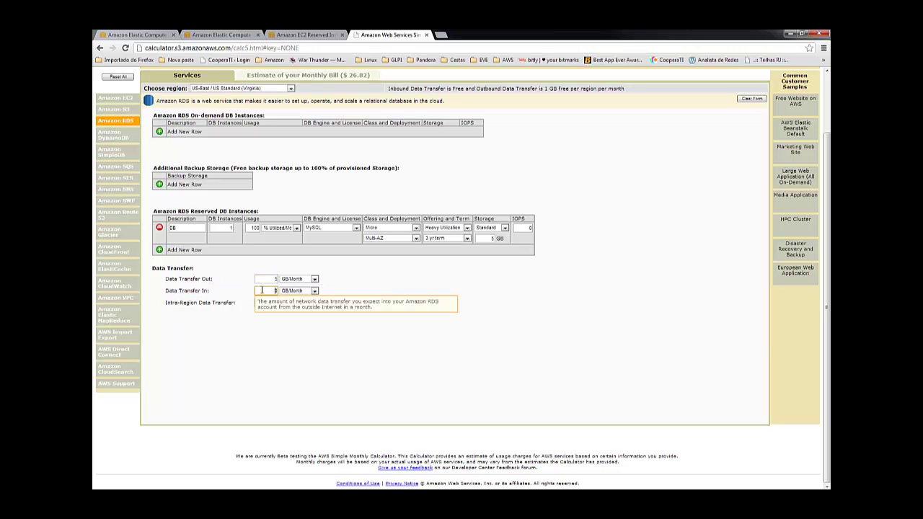
{"action": "type", "text": "2"}
{"action": "left_click", "coordinate": [264, 304]}
{"action": "double_click", "coordinate": [265, 306]}
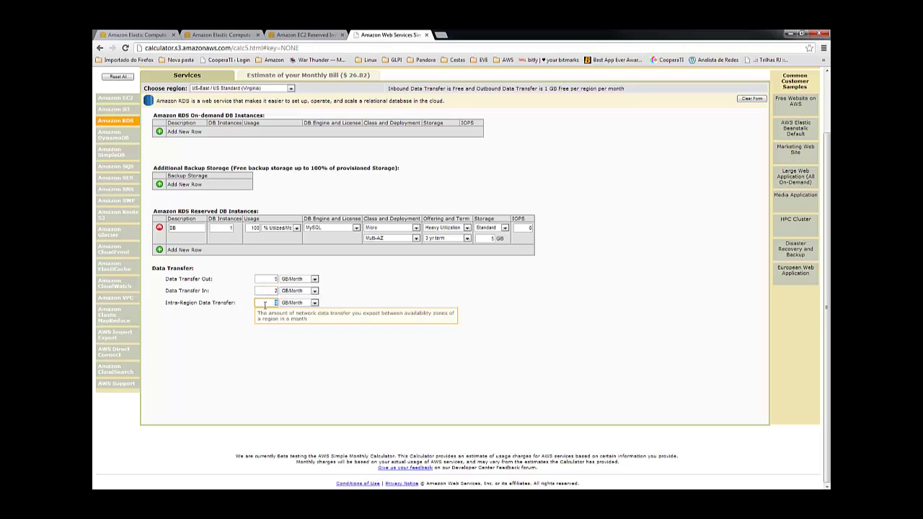
{"action": "double_click", "coordinate": [170, 302]}
{"action": "triple_click", "coordinate": [170, 304]}
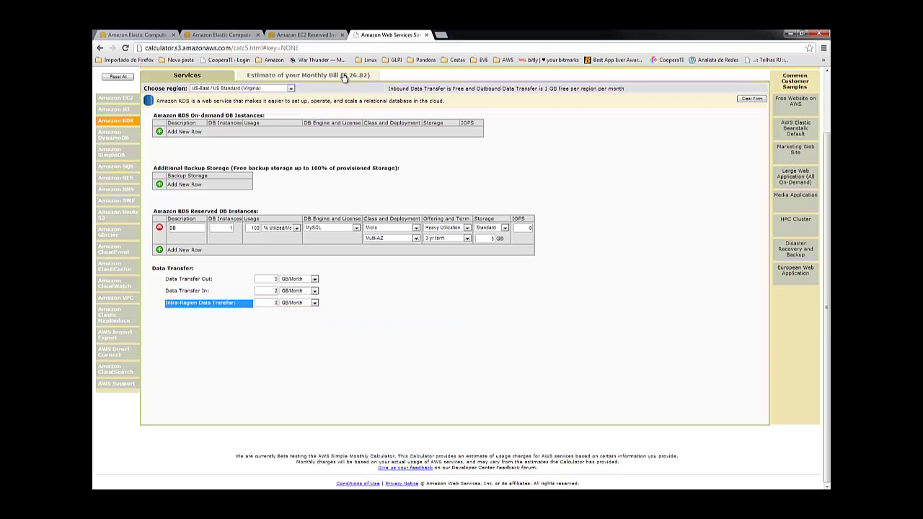
Look over the Amazon SNS and CloudFront forms, and add a blank custom metrics row to the CloudWatch form.
{"action": "left_click", "coordinate": [112, 192]}
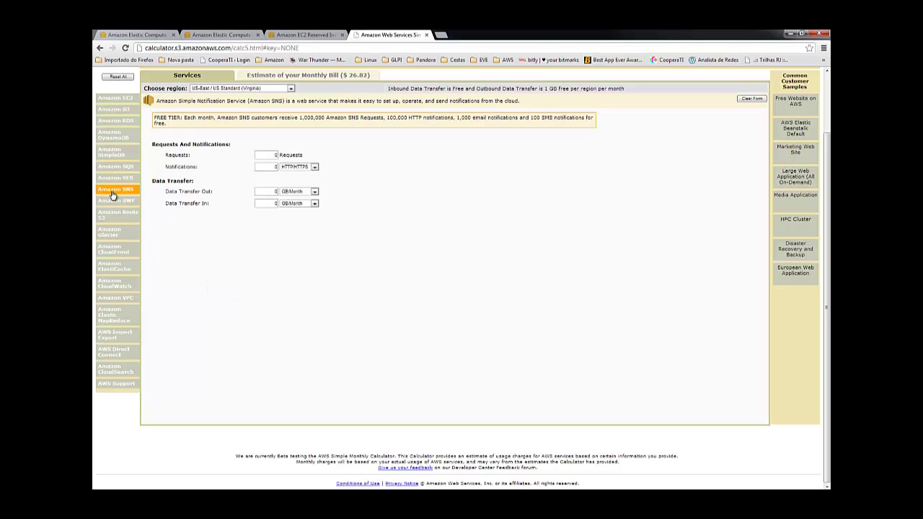
{"action": "left_click", "coordinate": [104, 256]}
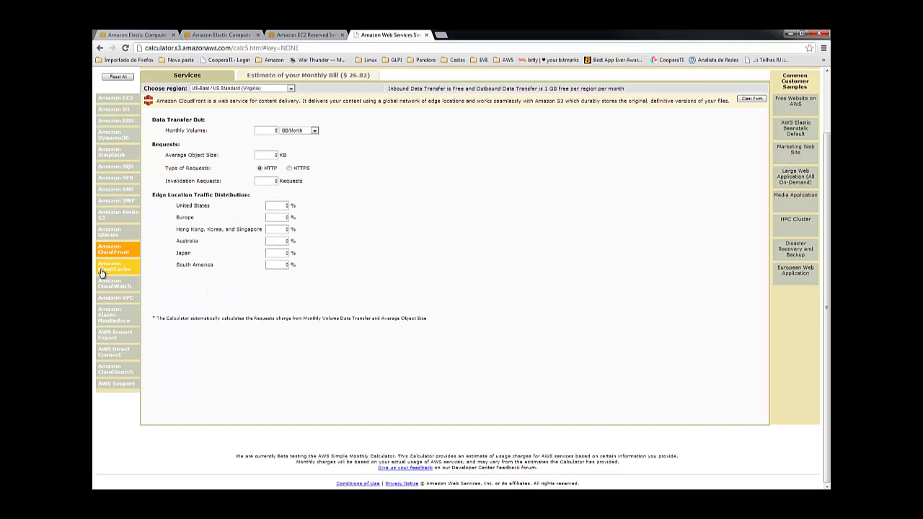
{"action": "left_click", "coordinate": [108, 286]}
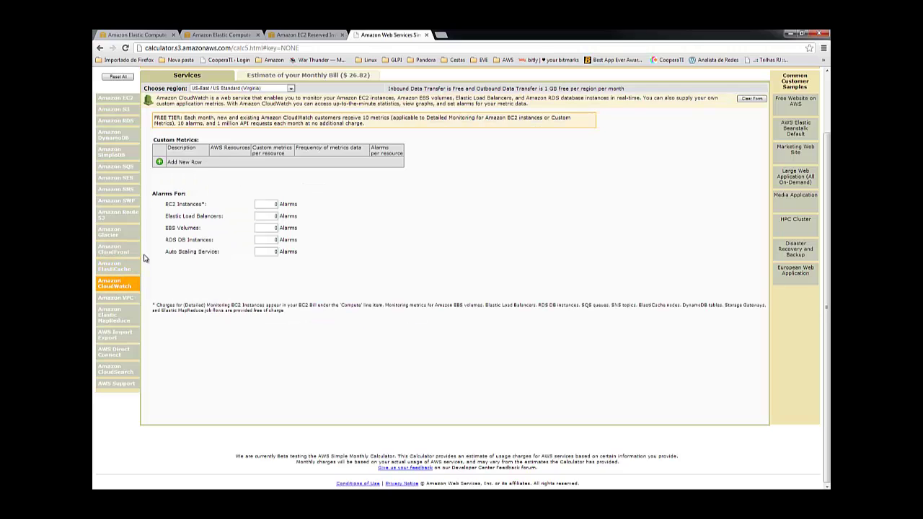
{"action": "left_click", "coordinate": [159, 163]}
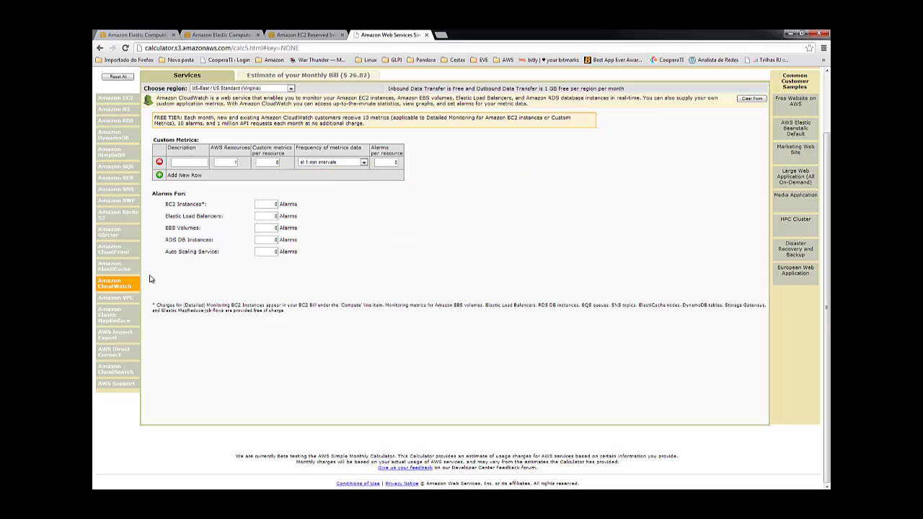
Recheck the Amazon EC2 entries and examine the monthly bill estimate, including its total monthly and total one-time payments.
{"action": "left_click", "coordinate": [122, 99]}
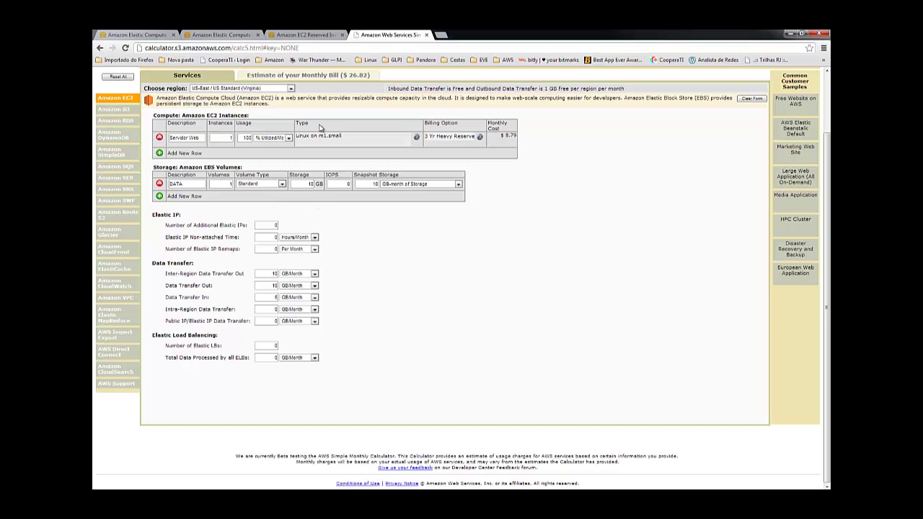
{"action": "left_click", "coordinate": [306, 76]}
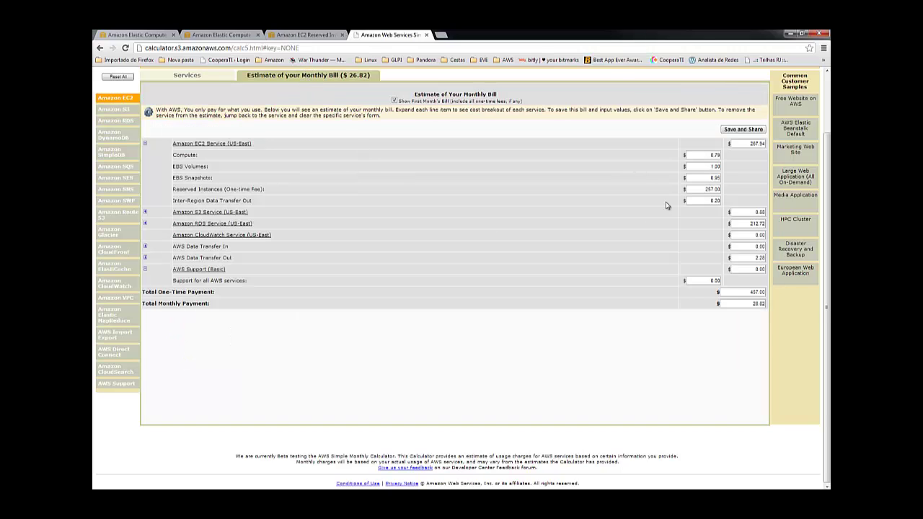
{"action": "left_click", "coordinate": [253, 49]}
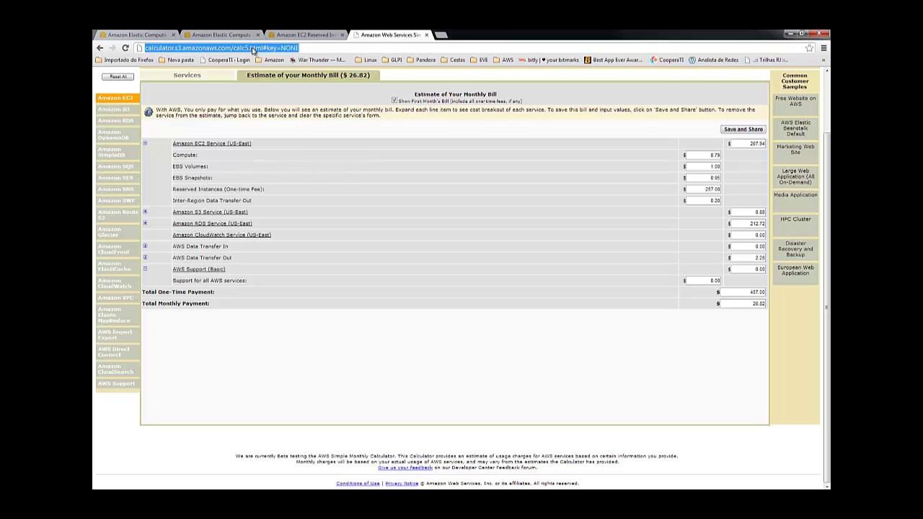
{"action": "left_click", "coordinate": [756, 304]}
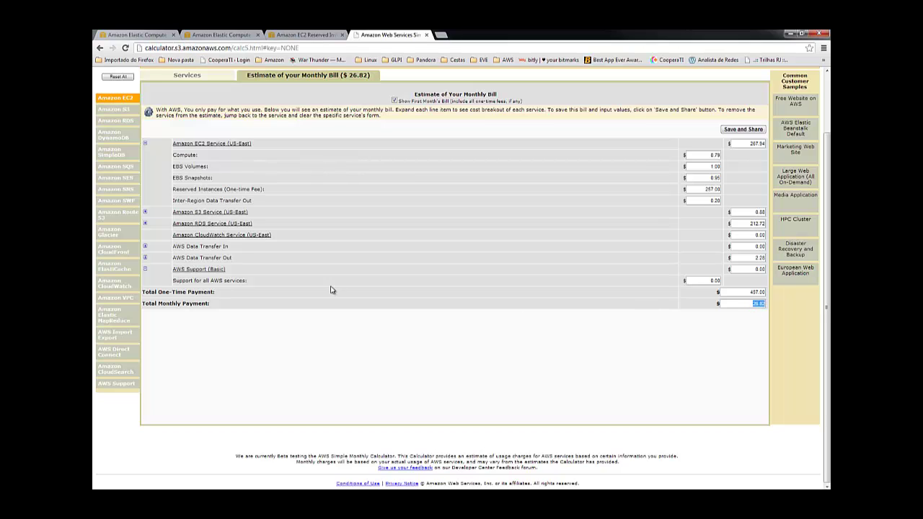
{"action": "triple_click", "coordinate": [174, 292]}
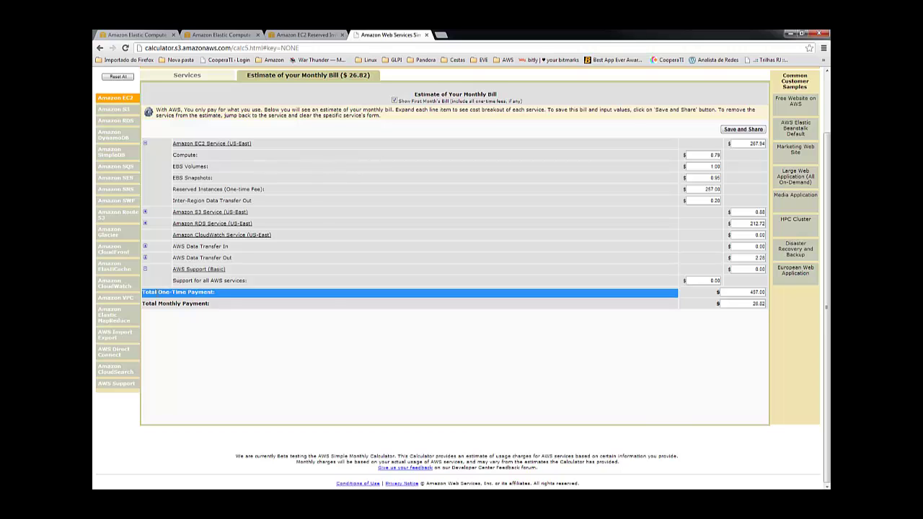
{"action": "scroll", "coordinate": [94, 266], "scroll_direction": "up", "scroll_amount": 2}
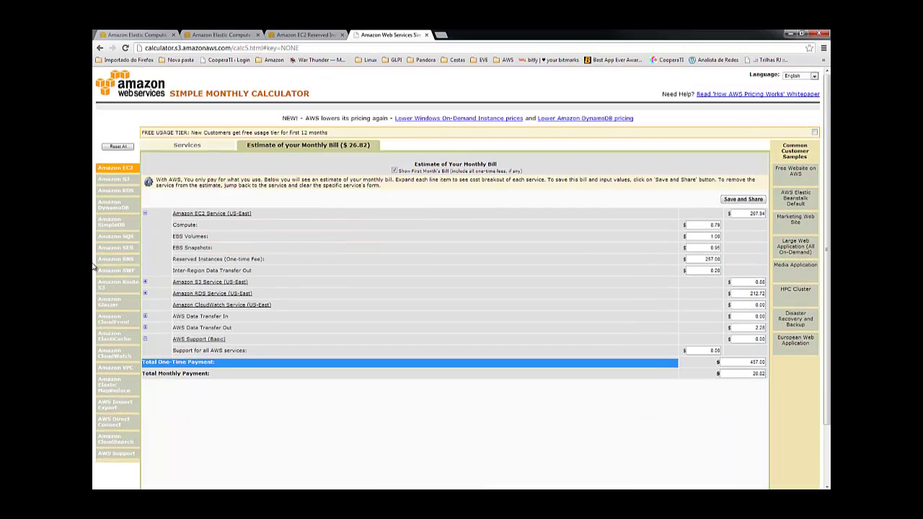